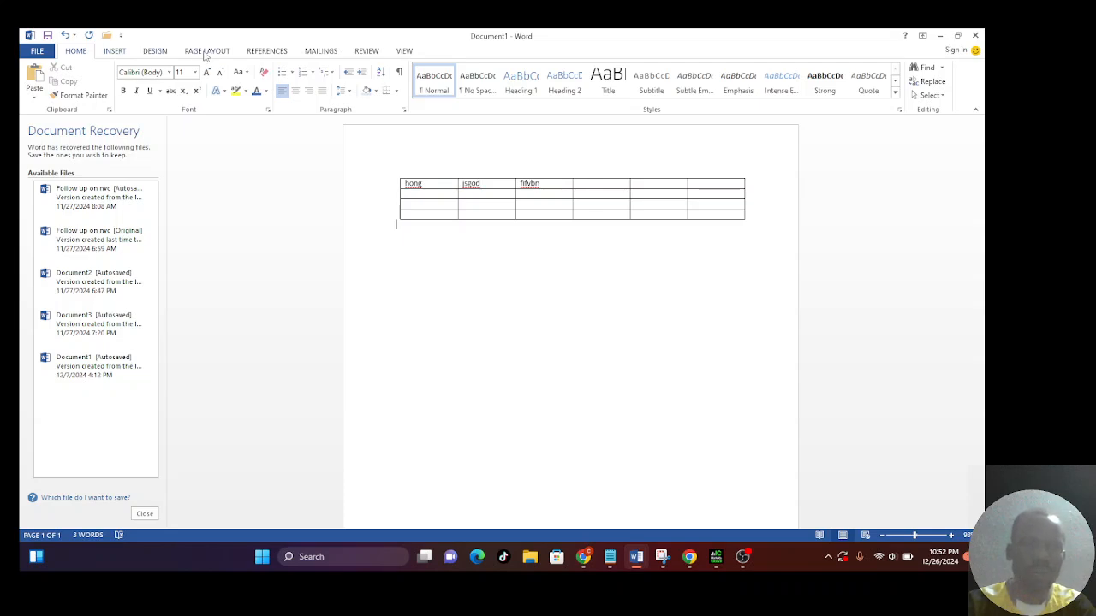
Set the page orientation of the document containing the table to landscape.
{"action": "left_click", "coordinate": [206, 52]}
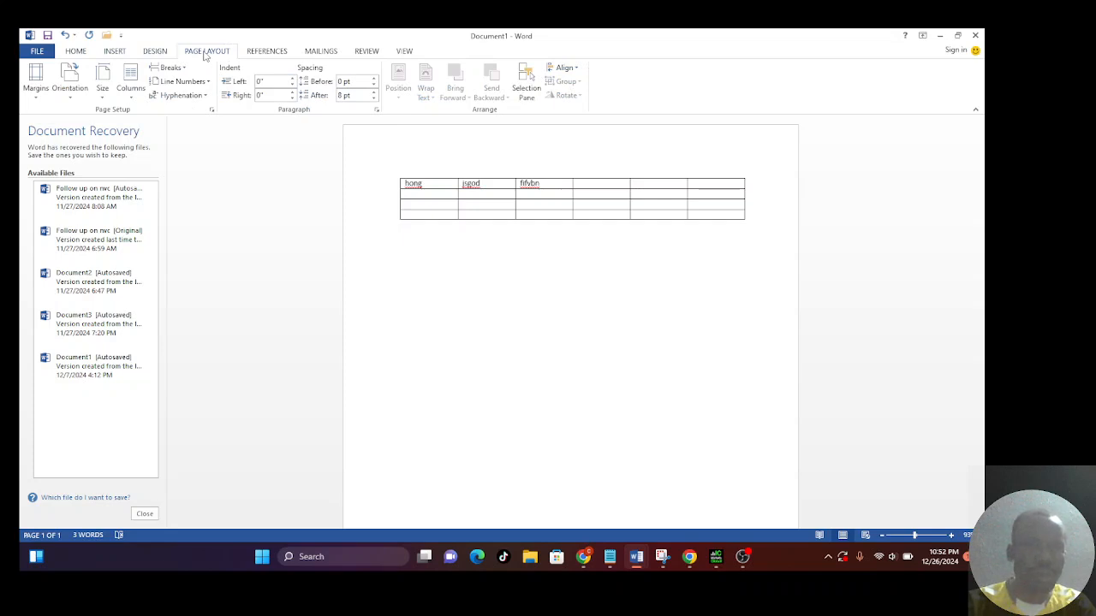
{"action": "left_click", "coordinate": [73, 100]}
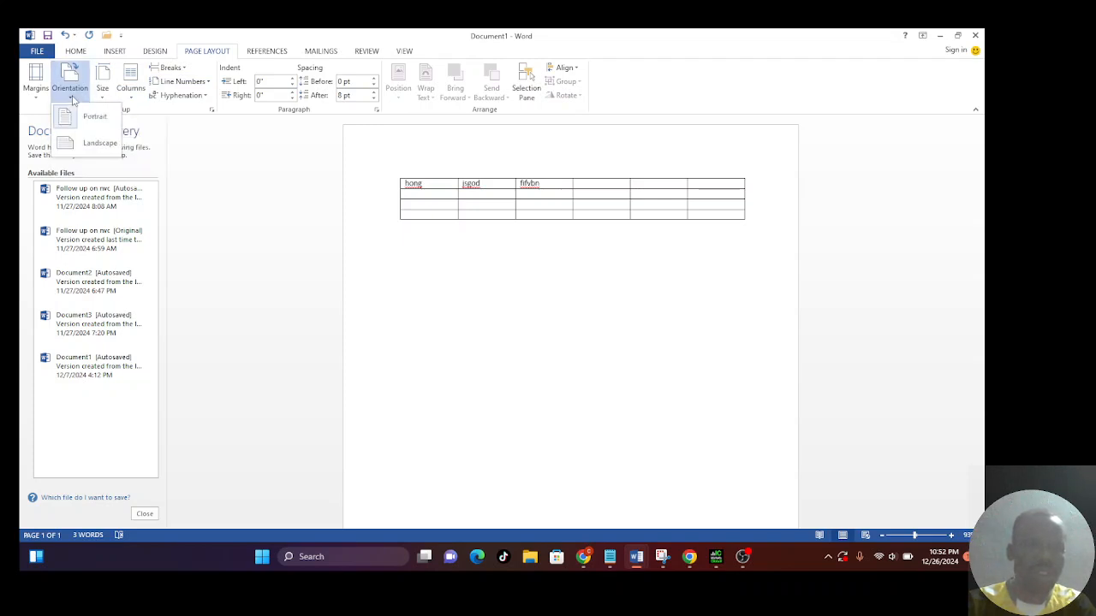
{"action": "left_click", "coordinate": [89, 143]}
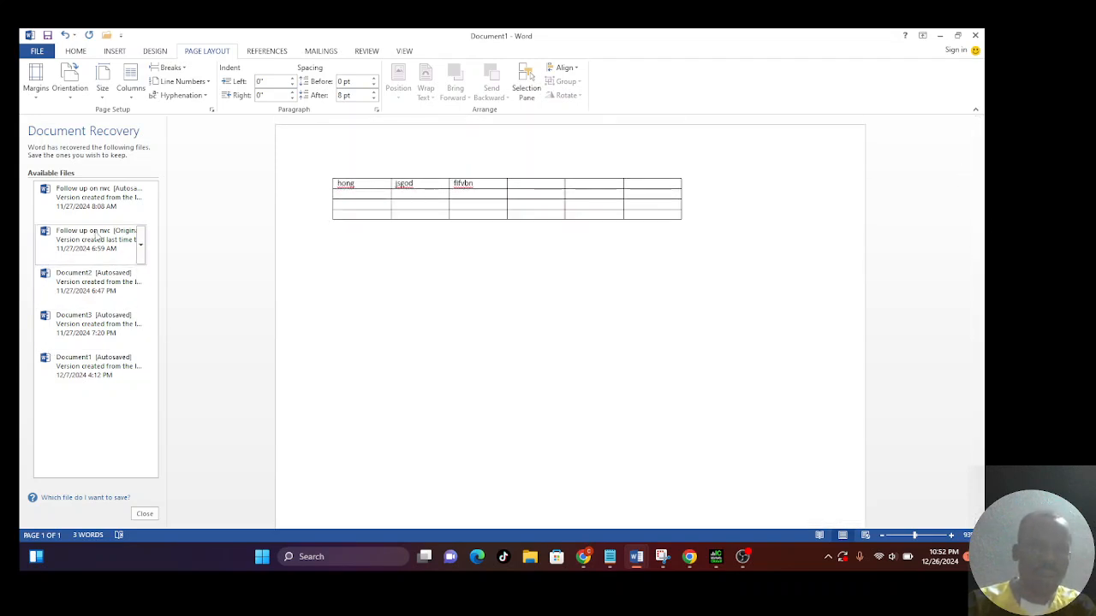
Open the recovered original version of "Follow up on nvc" and set its page orientation to landscape.
{"action": "left_click", "coordinate": [59, 257]}
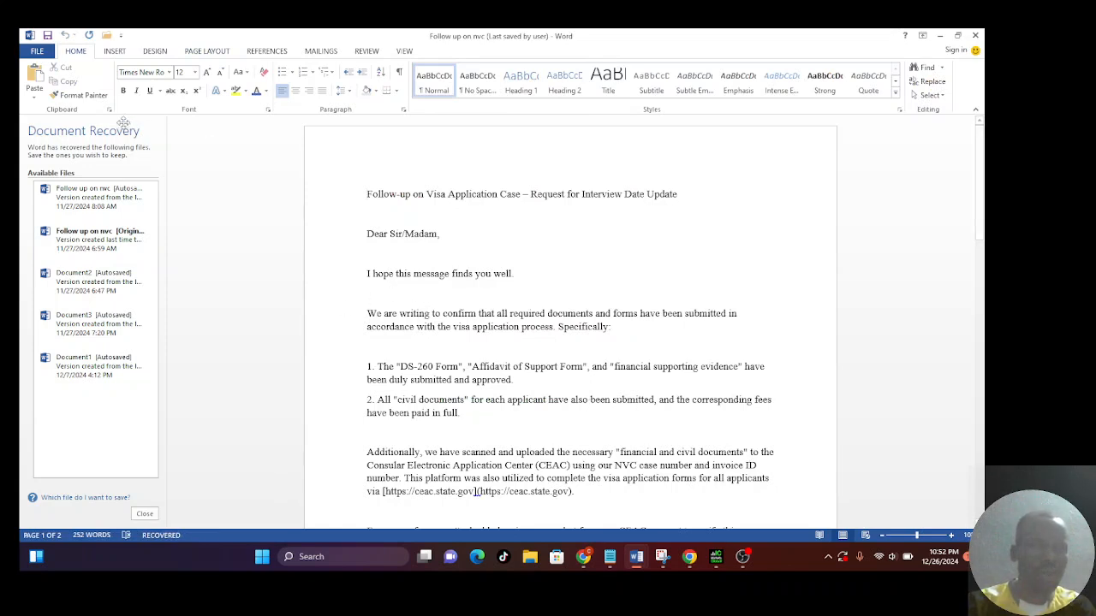
{"action": "left_click", "coordinate": [205, 52]}
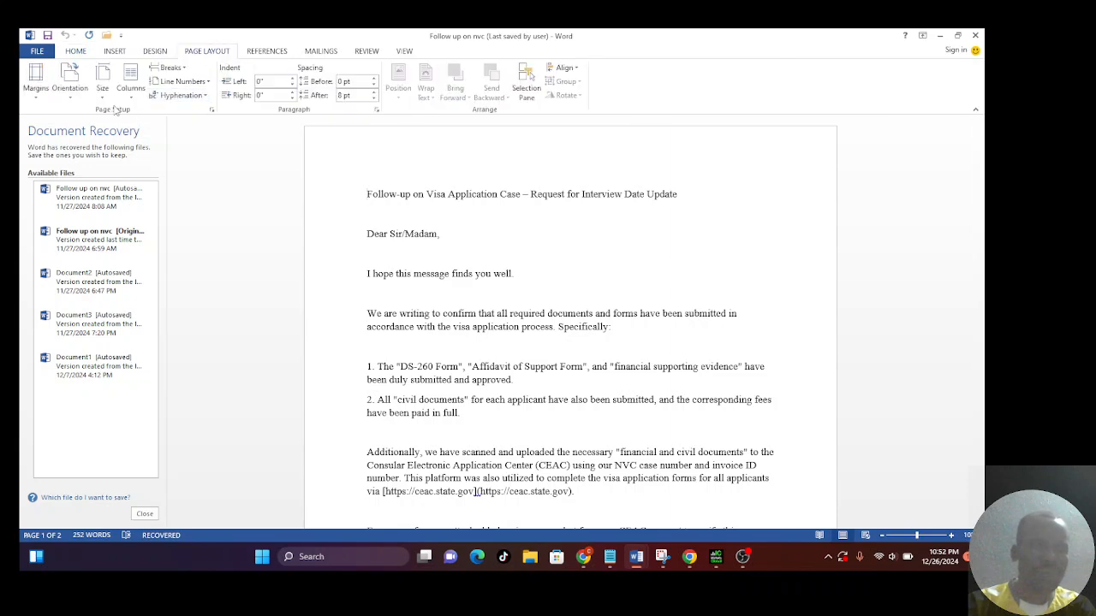
{"action": "left_click", "coordinate": [69, 101]}
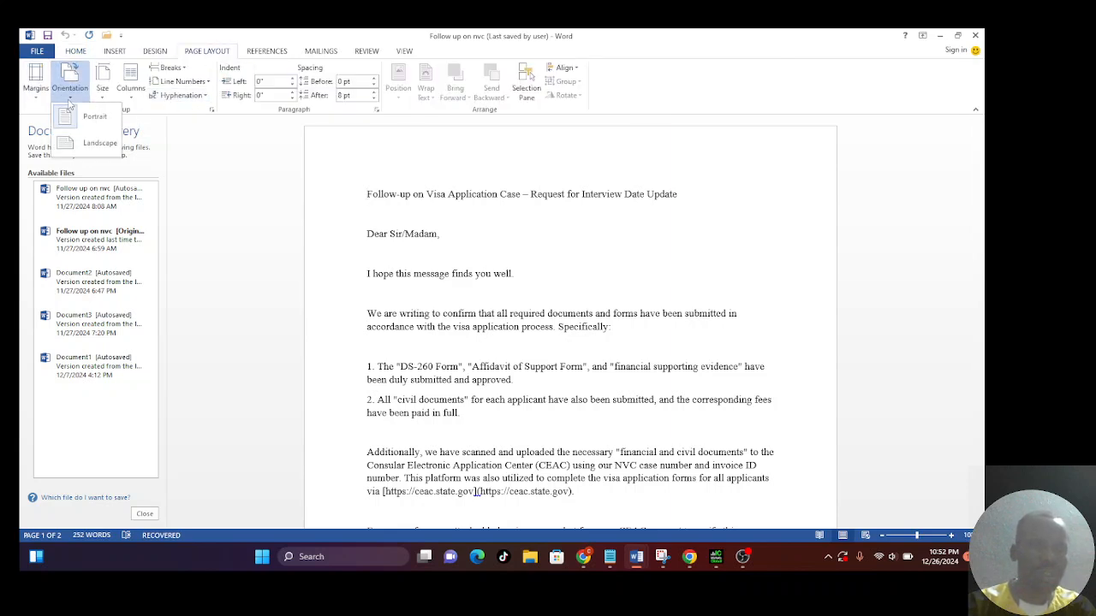
{"action": "left_click", "coordinate": [85, 147]}
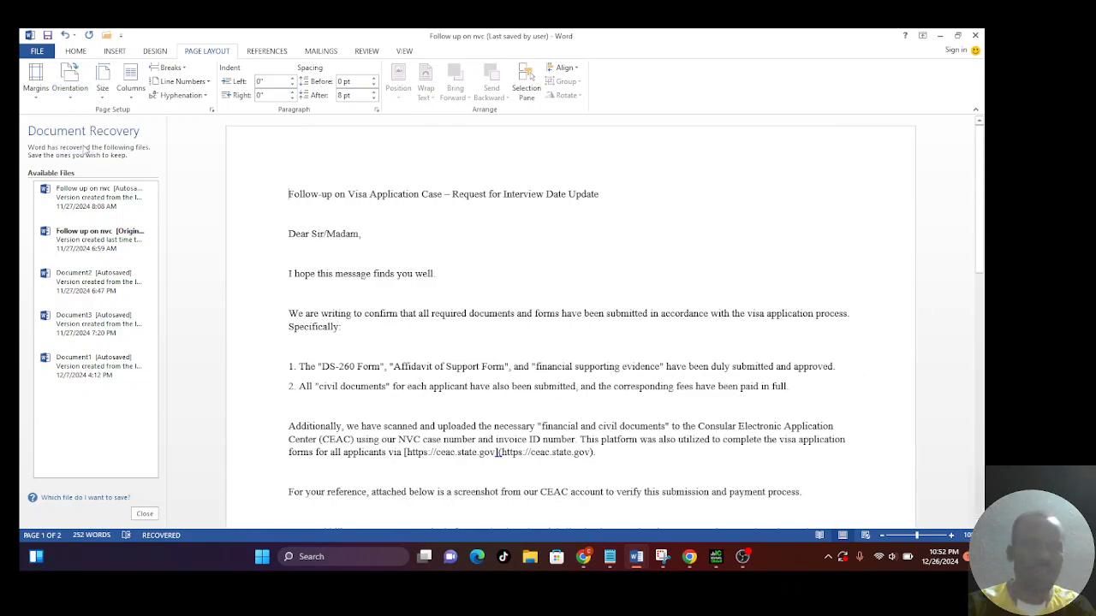
Set the letter's page orientation back to portrait and its paper size to Legal, 8.5" x 14".
{"action": "left_click", "coordinate": [70, 97]}
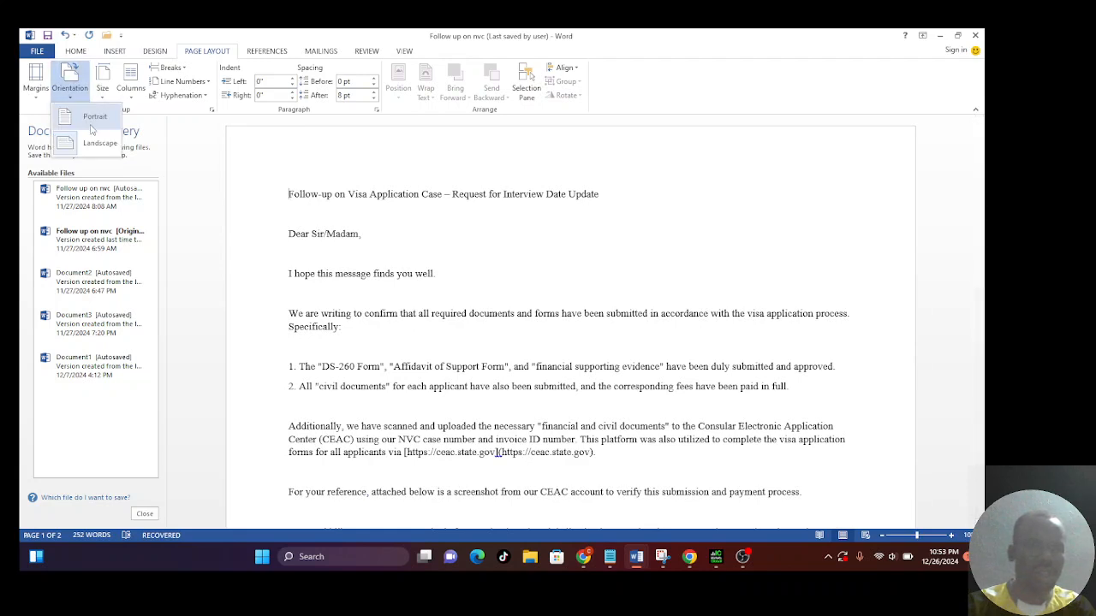
{"action": "left_click", "coordinate": [91, 125]}
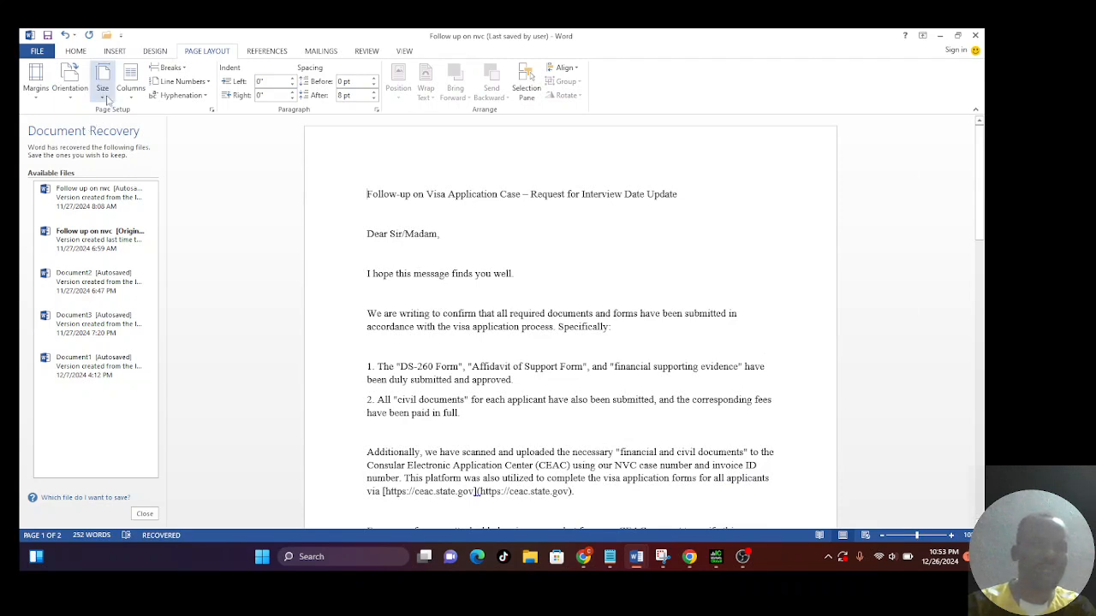
{"action": "left_click", "coordinate": [101, 96]}
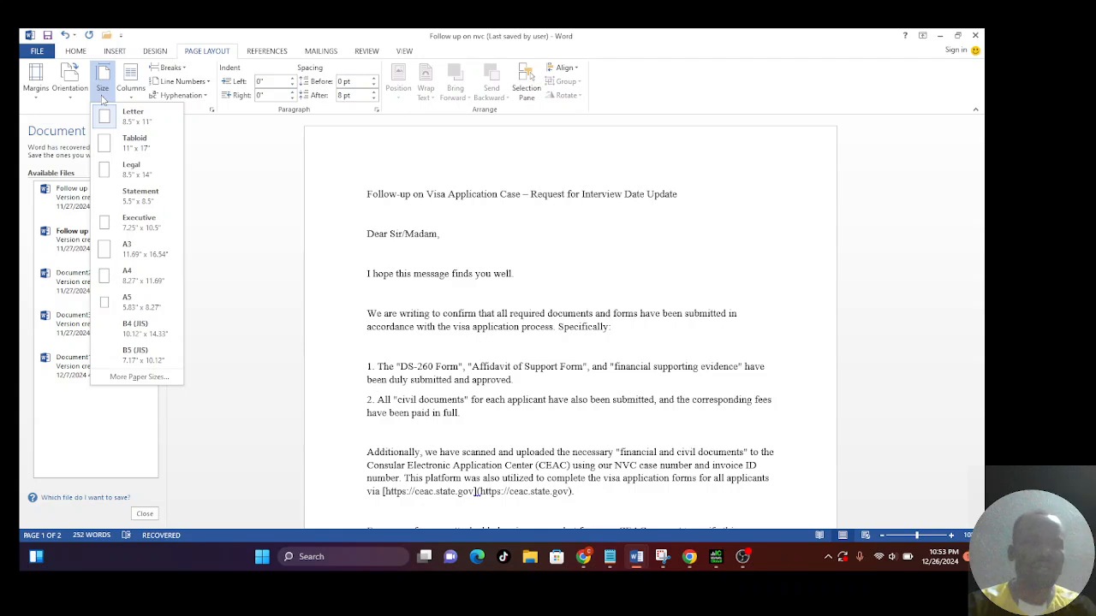
{"action": "left_click", "coordinate": [137, 169]}
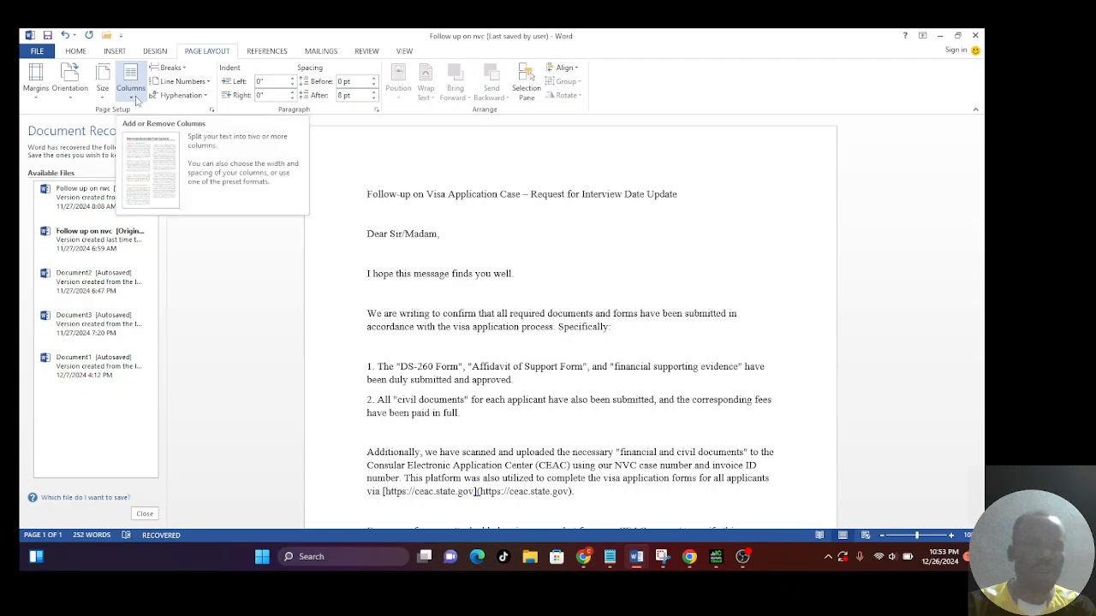
{"action": "left_click", "coordinate": [132, 99]}
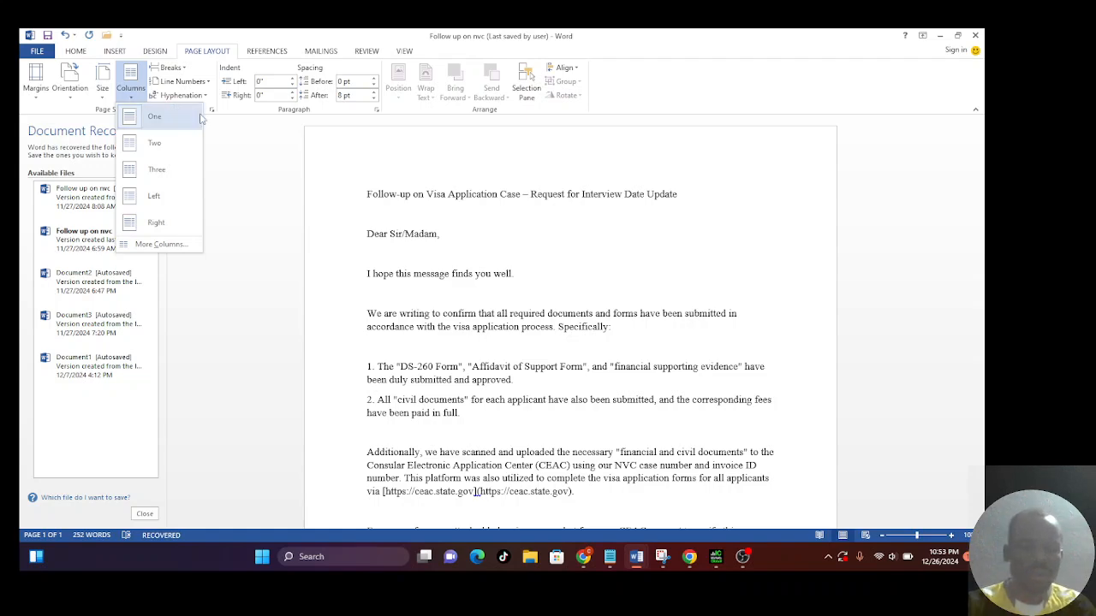
{"action": "left_click", "coordinate": [792, 563]}
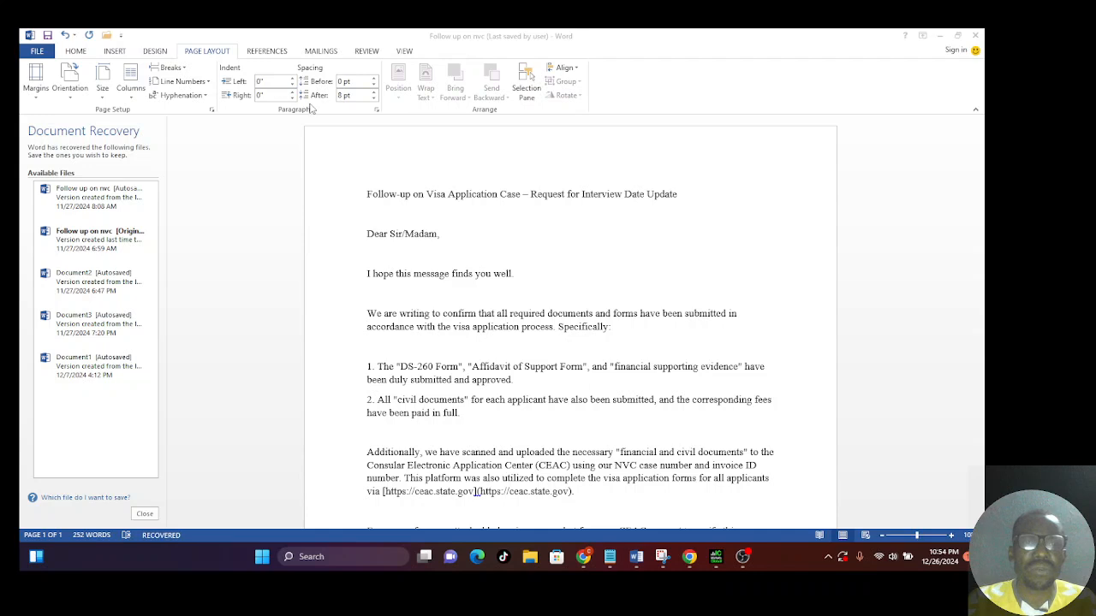
{"action": "left_click", "coordinate": [377, 111]}
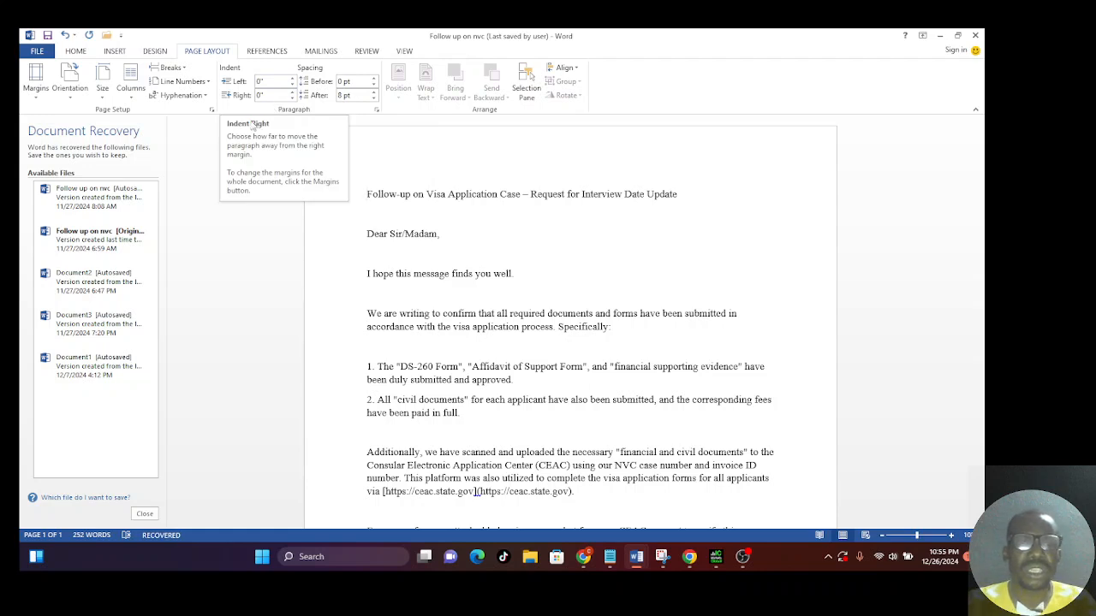
Review the Page Setup options for margins, multiple pages, paper and layout, plus the preset margin choices, without changing them.
{"action": "left_click", "coordinate": [212, 111]}
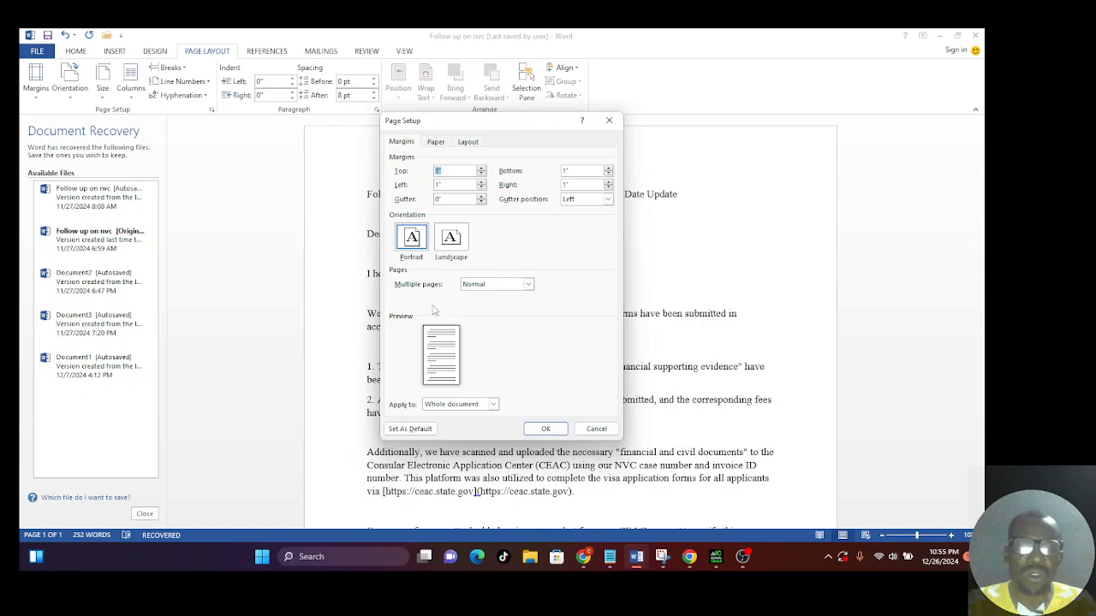
{"action": "left_click", "coordinate": [528, 284]}
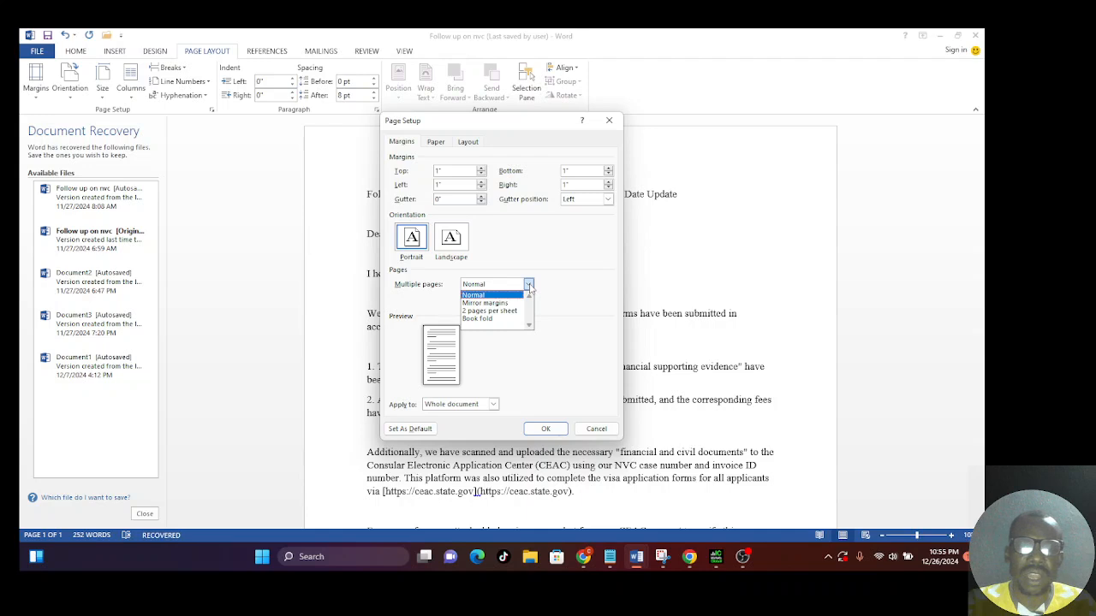
{"action": "left_click", "coordinate": [529, 286]}
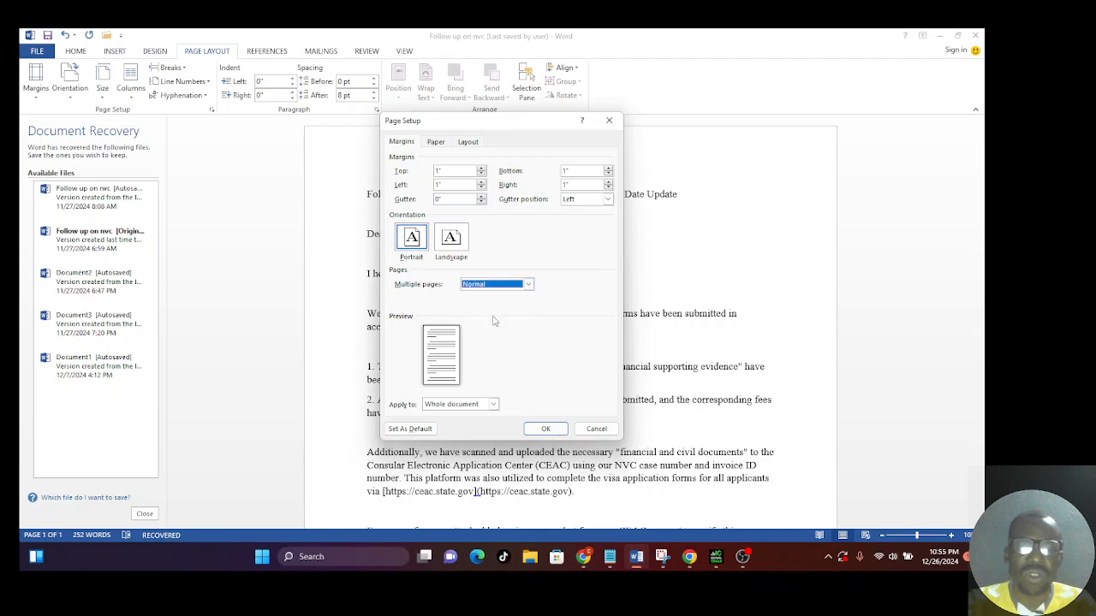
{"action": "left_click", "coordinate": [436, 143]}
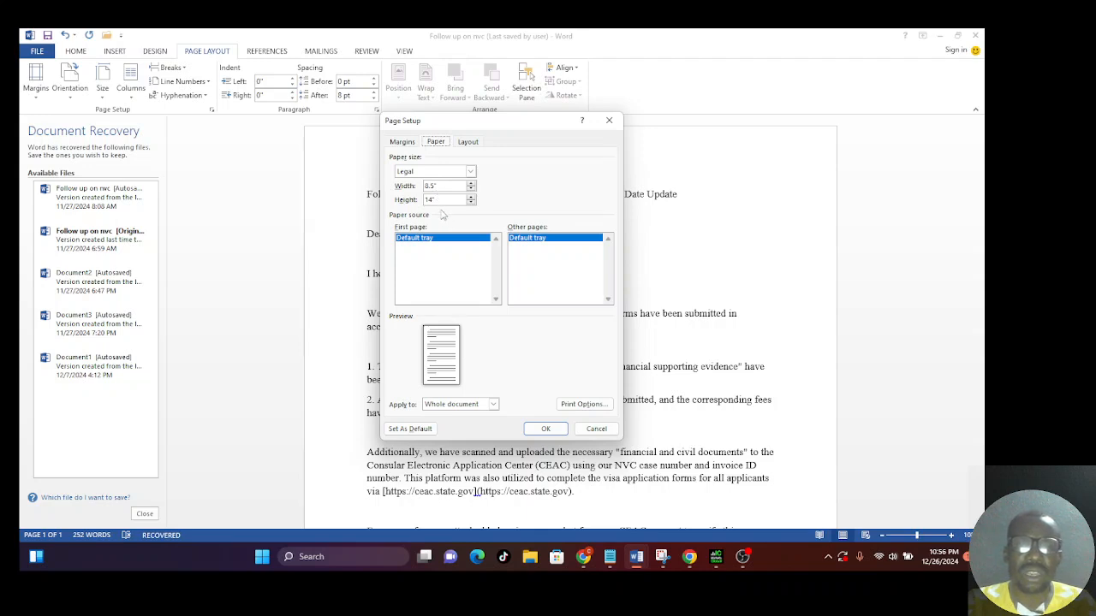
{"action": "left_click", "coordinate": [469, 143]}
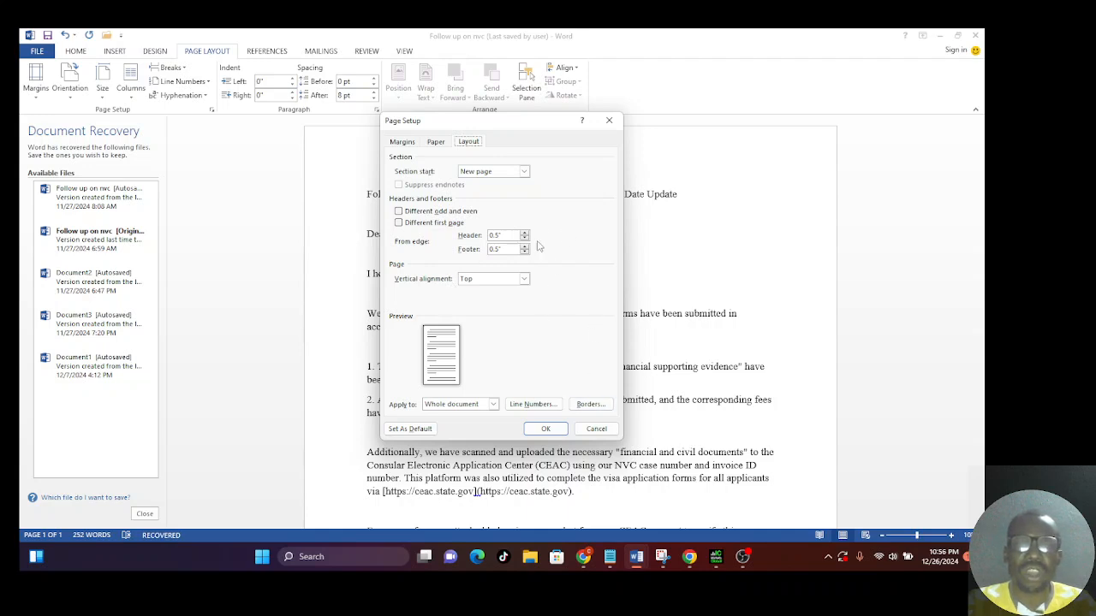
{"action": "left_click", "coordinate": [608, 122]}
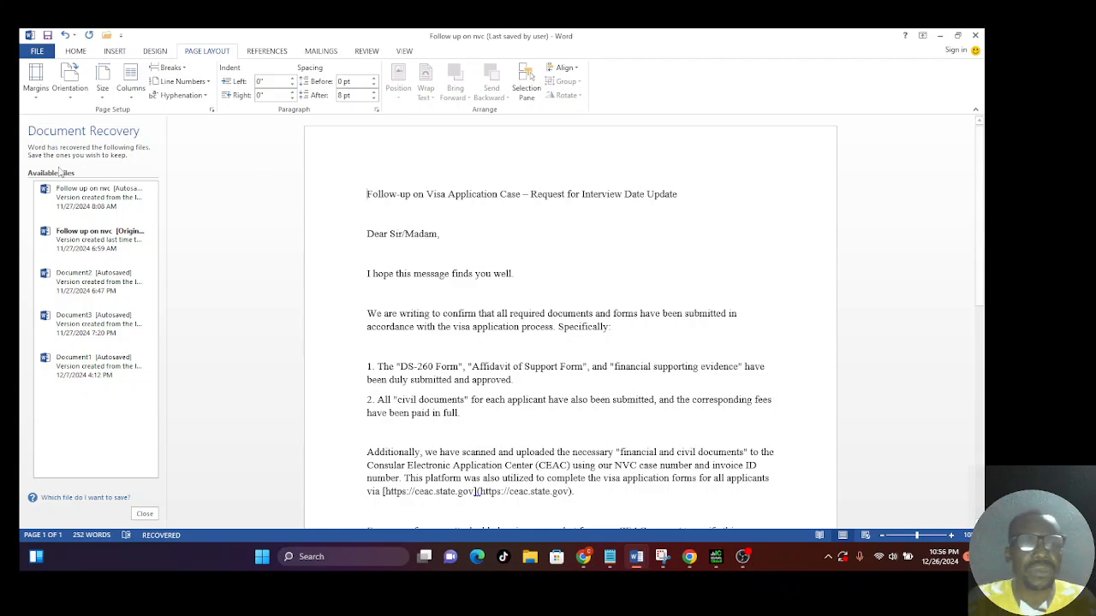
{"action": "left_click", "coordinate": [36, 95]}
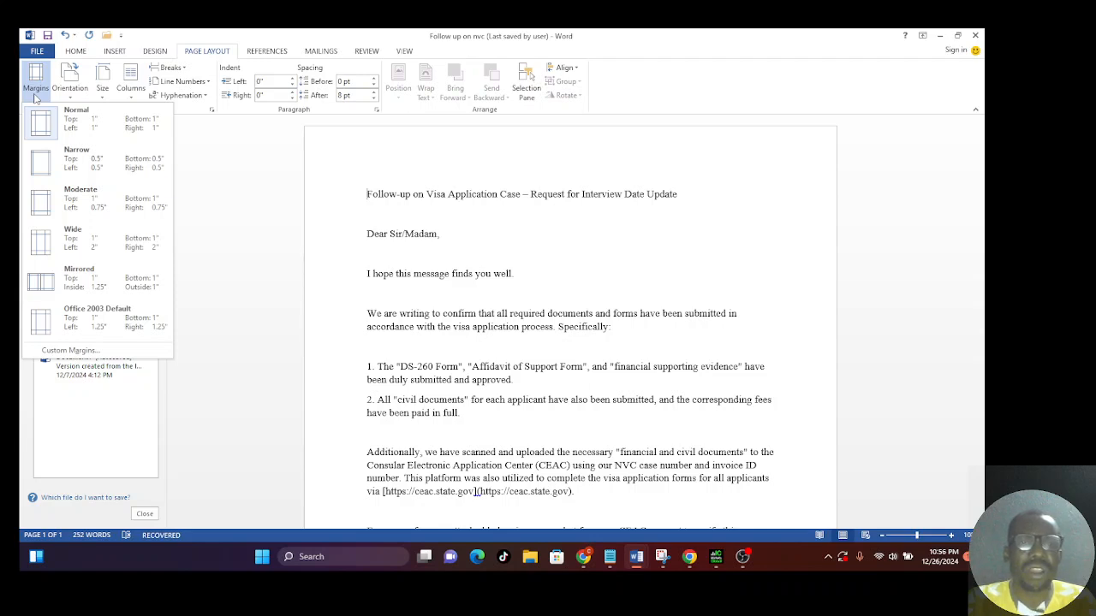
Insert a page number at the bottom of the page using the Plain Number 2 style.
{"action": "left_click", "coordinate": [114, 52]}
{"action": "left_click", "coordinate": [114, 51]}
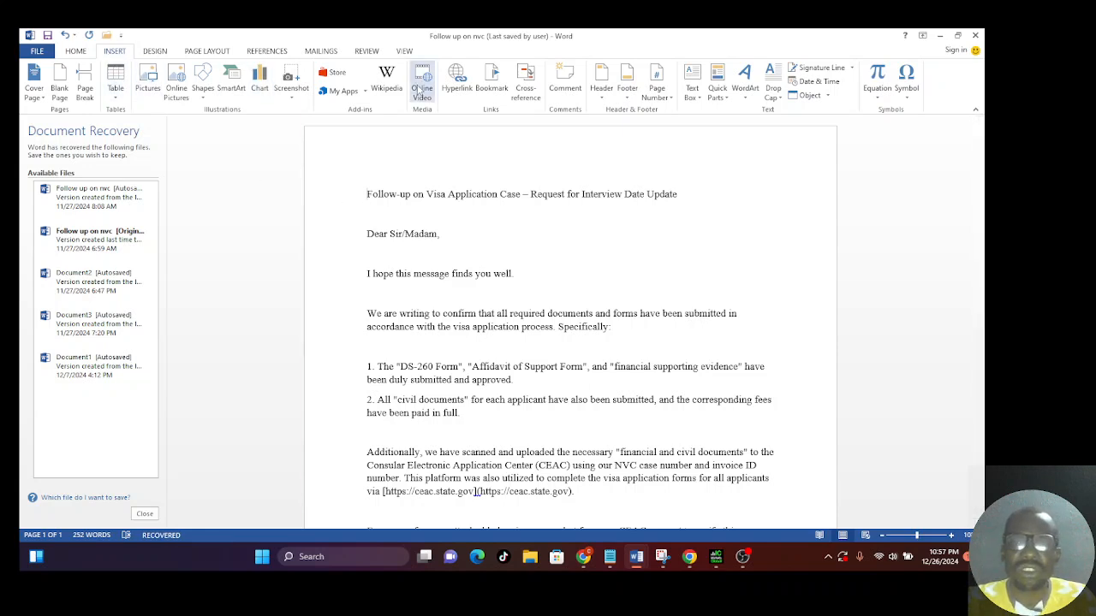
{"action": "left_click", "coordinate": [671, 99]}
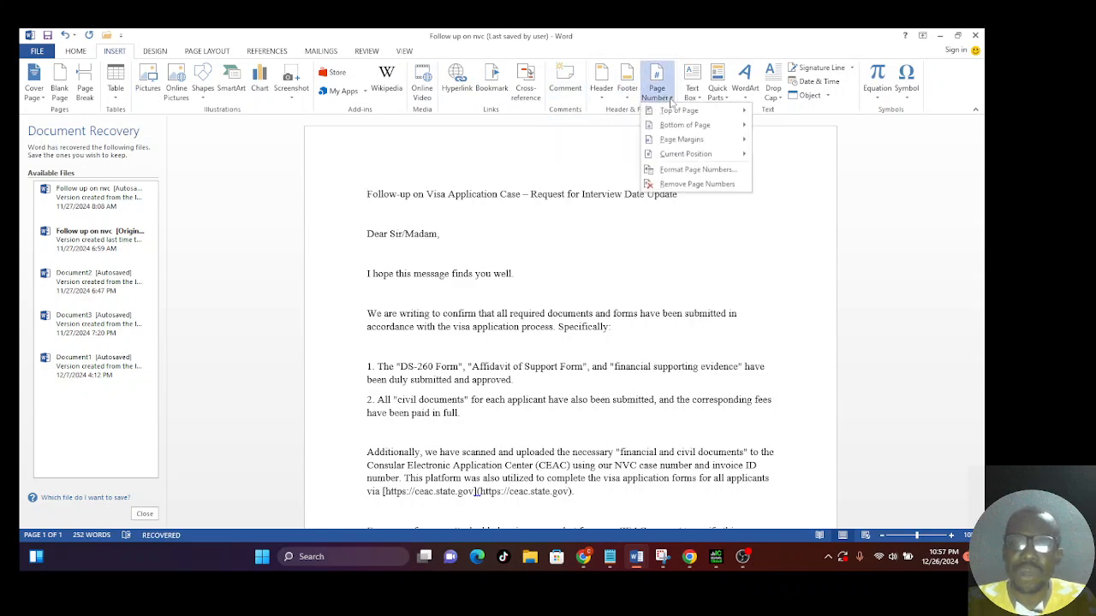
{"action": "mouse_move", "coordinate": [690, 114]}
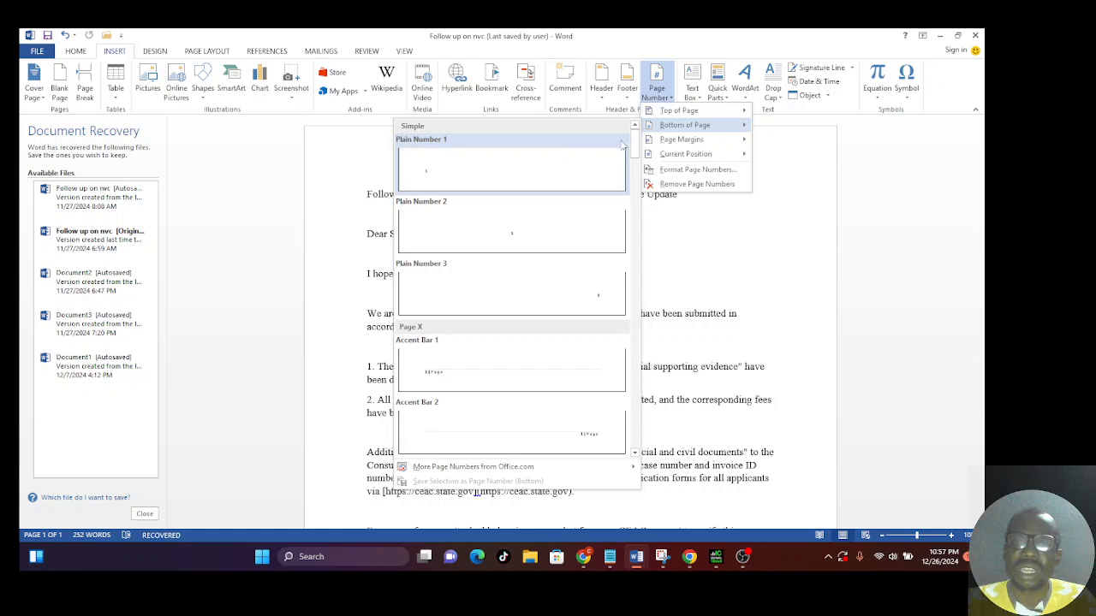
{"action": "mouse_move", "coordinate": [667, 145]}
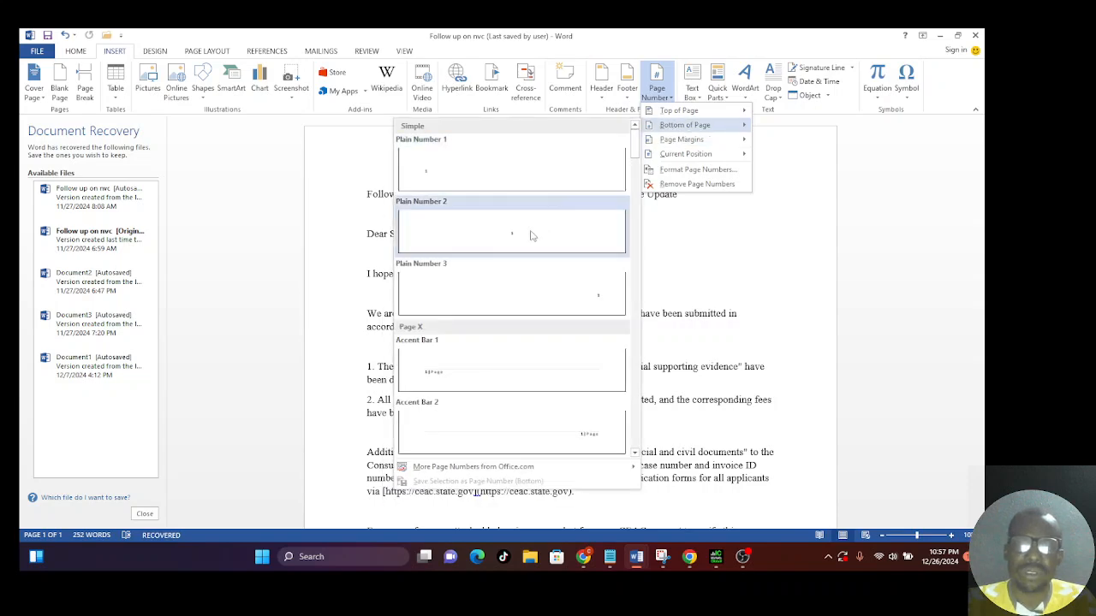
{"action": "left_click", "coordinate": [525, 240]}
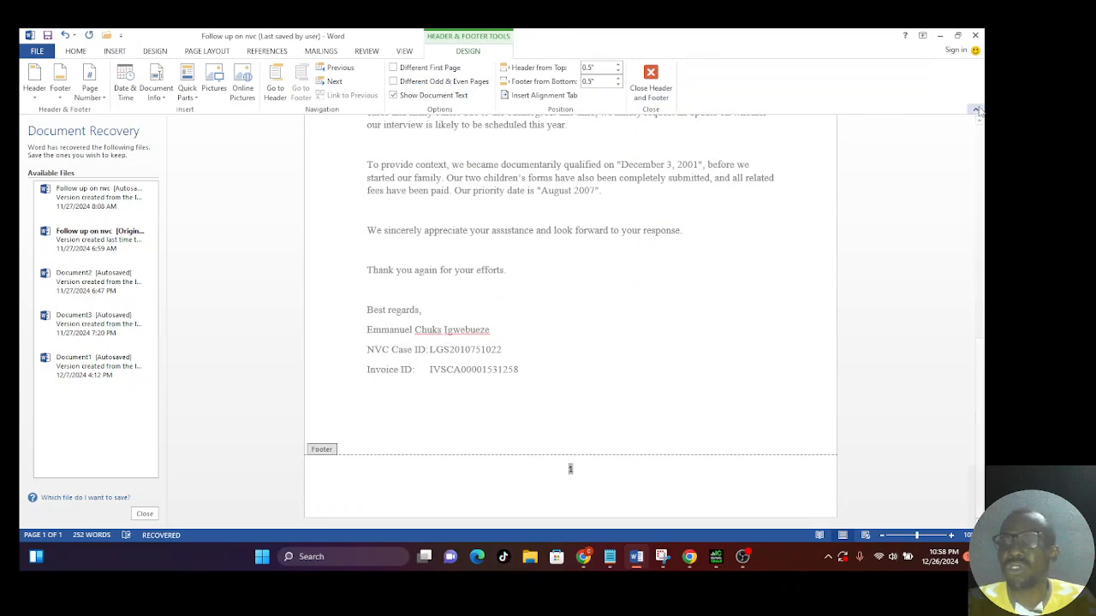
Enter "Important doc" as the page header text and close header and footer editing.
{"action": "scroll", "coordinate": [980, 144], "scroll_direction": "up", "scroll_amount": 5}
{"action": "scroll", "coordinate": [980, 144], "scroll_direction": "up", "scroll_amount": 4}
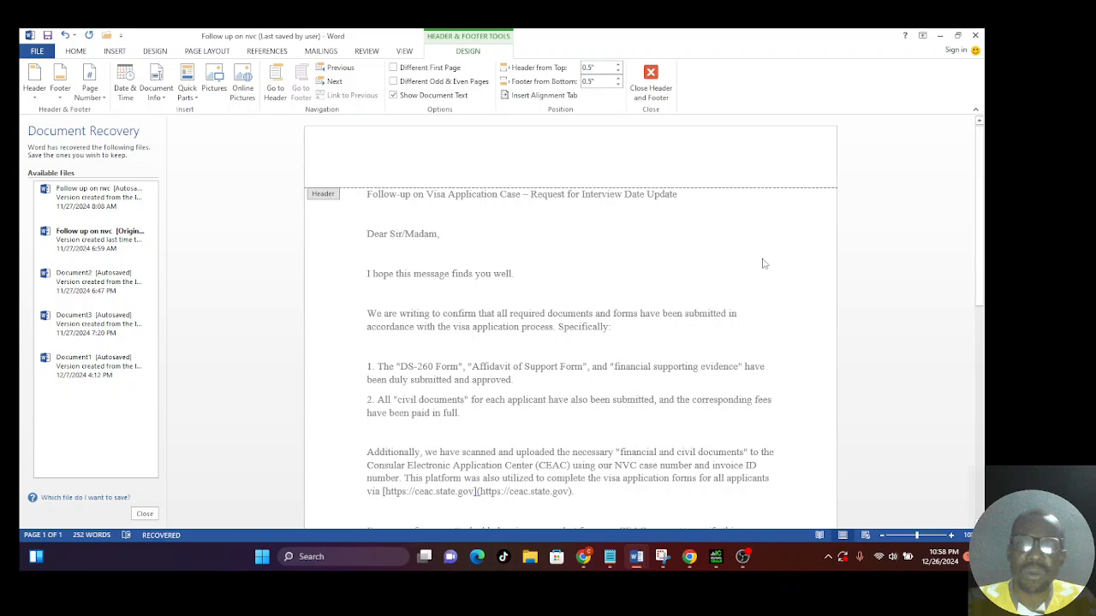
{"action": "scroll", "coordinate": [742, 285], "scroll_direction": "down", "scroll_amount": 10}
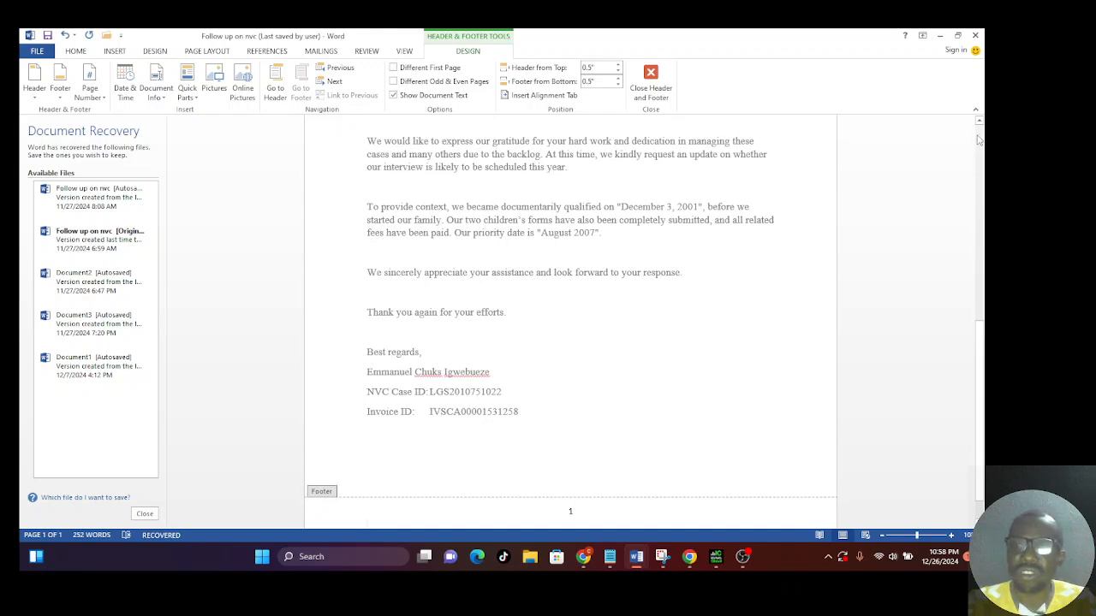
{"action": "scroll", "coordinate": [978, 139], "scroll_direction": "up", "scroll_amount": 5}
{"action": "scroll", "coordinate": [978, 139], "scroll_direction": "up", "scroll_amount": 2}
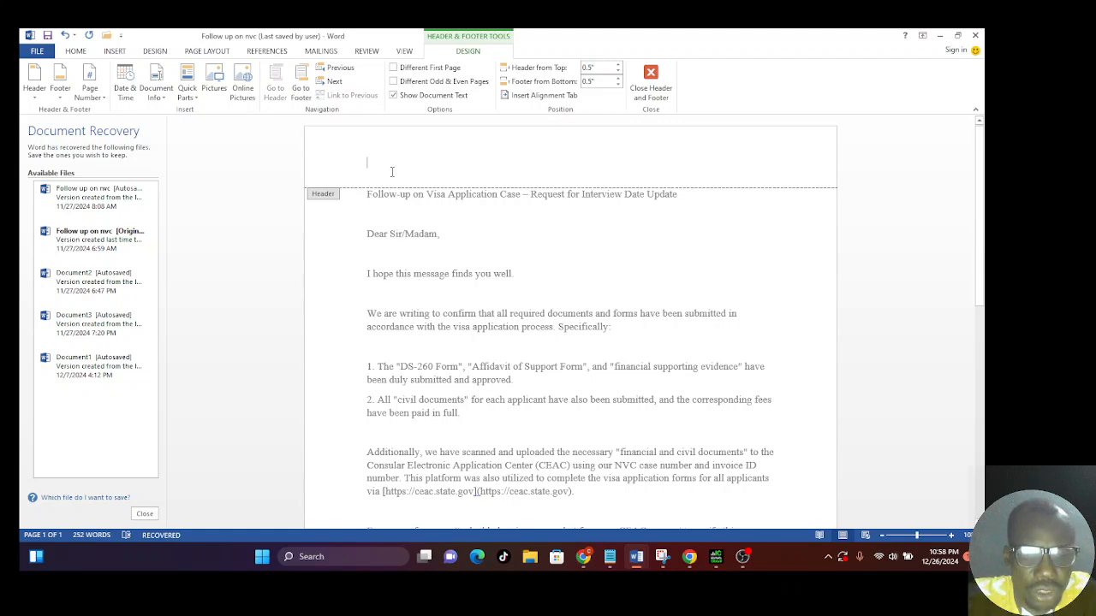
{"action": "type", "text": "inpo"}
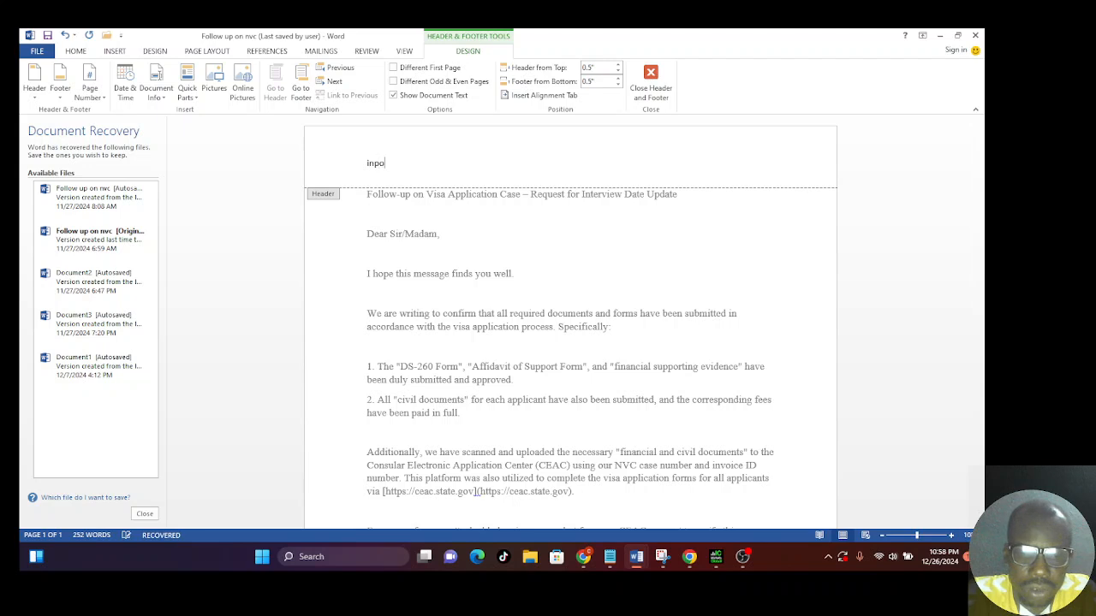
{"action": "type", "text": "rtan"}
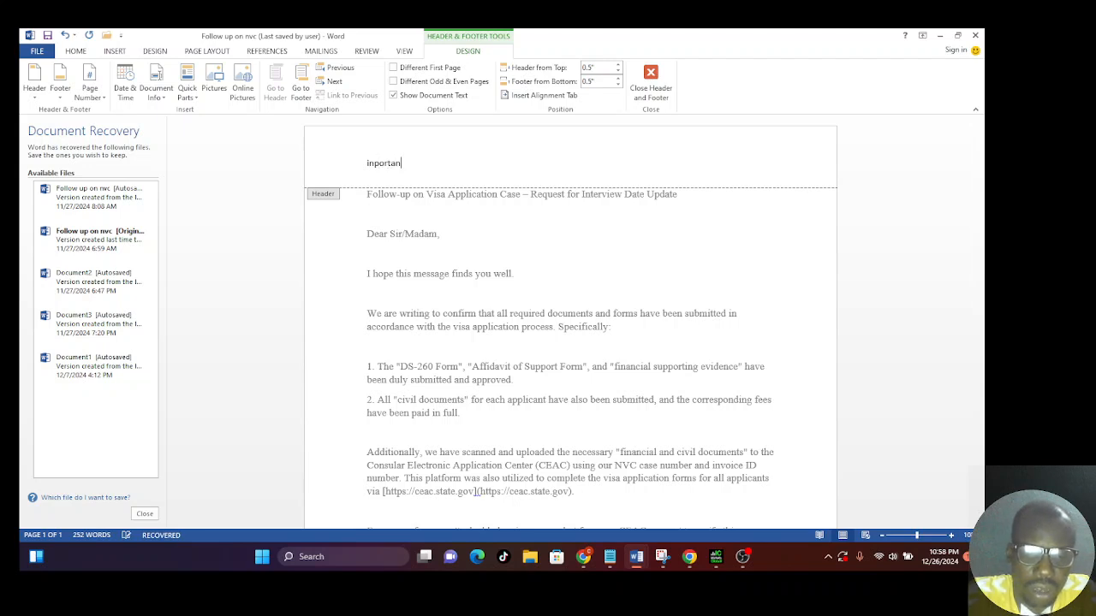
{"action": "type", "text": "t doc"}
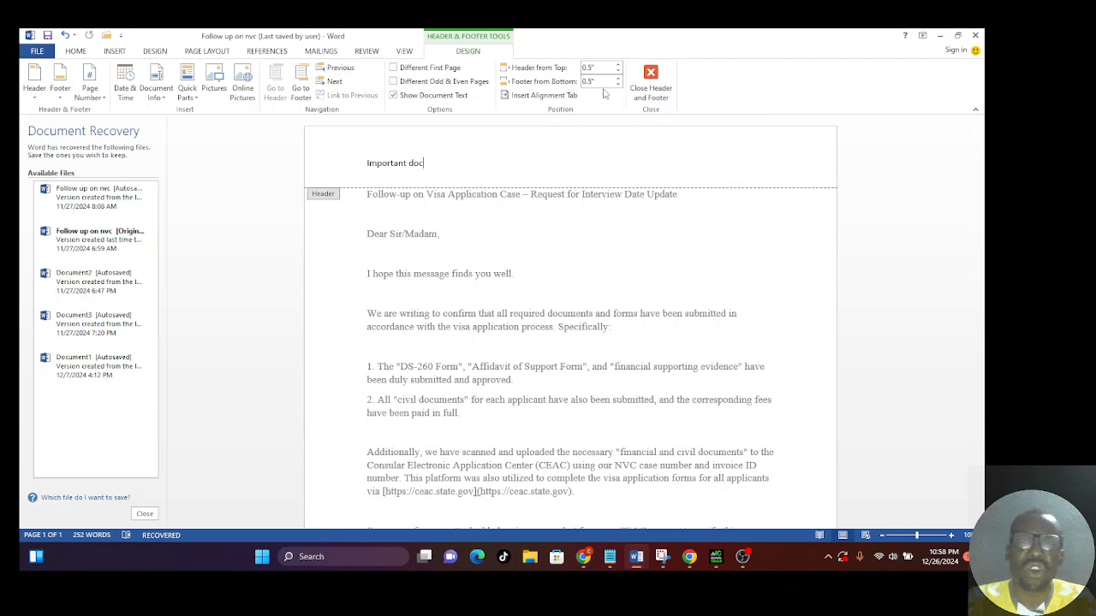
{"action": "left_click", "coordinate": [649, 85]}
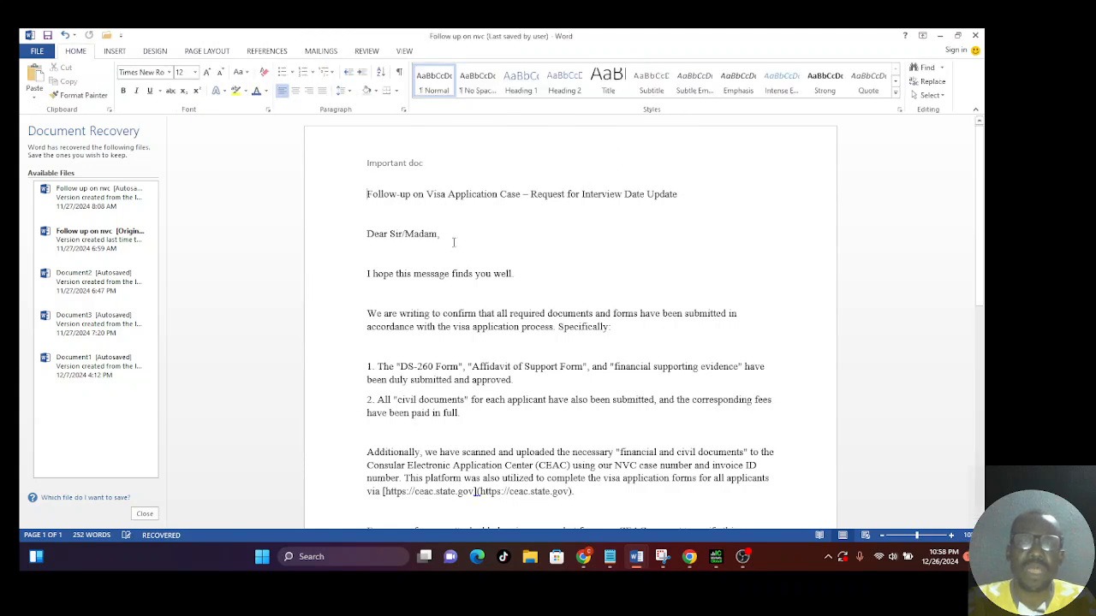
Reopen the page header for editing, select its text, and return to the document body.
{"action": "double_click", "coordinate": [396, 165]}
{"action": "triple_click", "coordinate": [396, 166]}
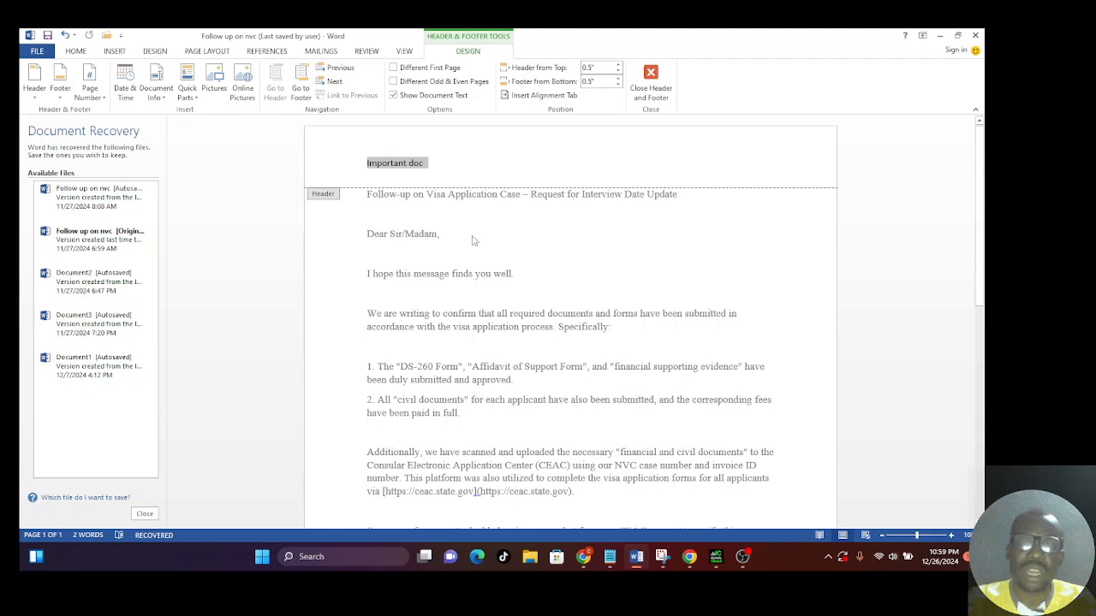
{"action": "left_click", "coordinate": [652, 82]}
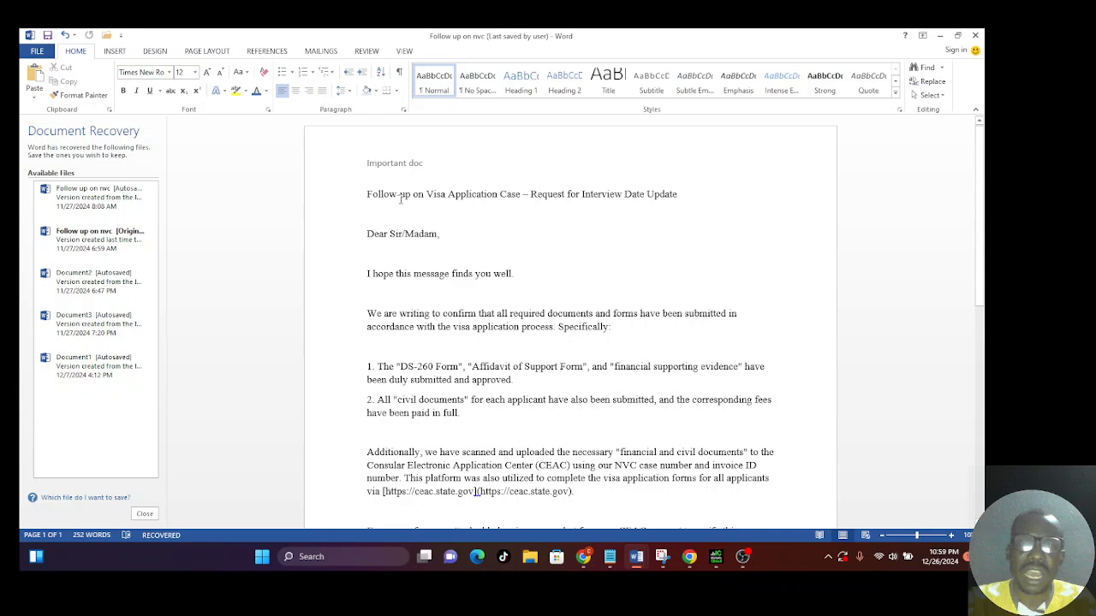
Add blank space and a "Chapter 1" line above the letter's subject line.
{"action": "key", "text": "BackSpace"}
{"action": "type", "text": "w"}
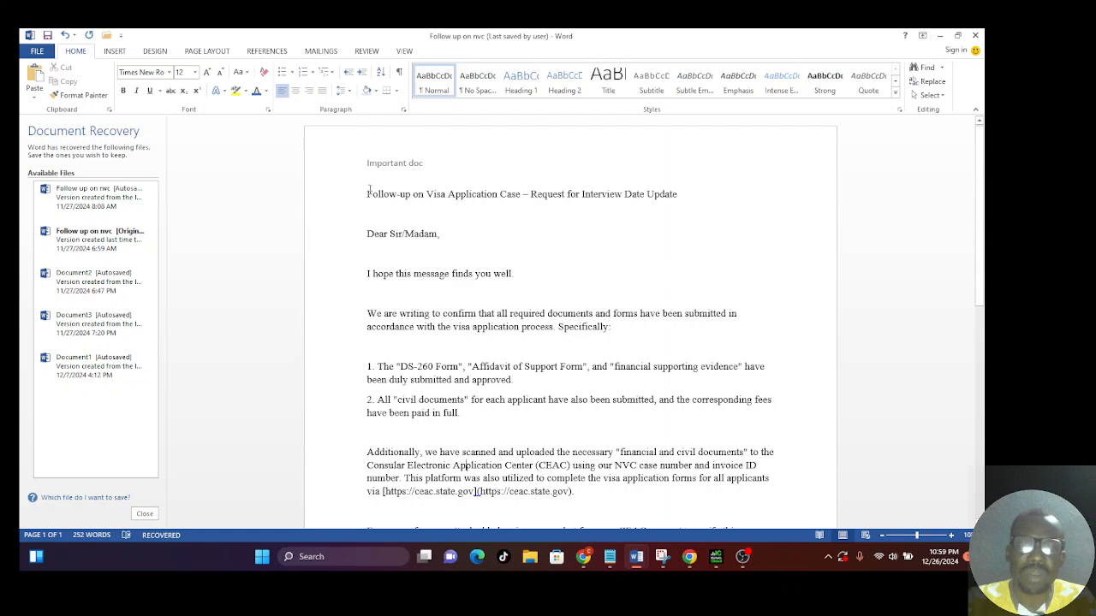
{"action": "key", "text": "Return"}
{"action": "key", "text": "Return"}
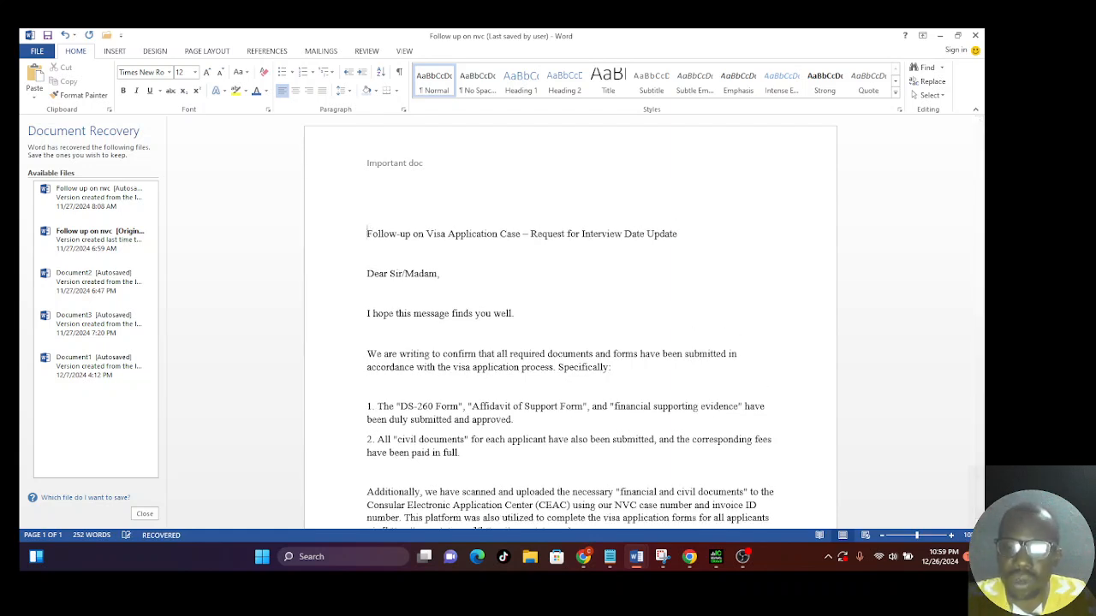
{"action": "type", "text": "cha"}
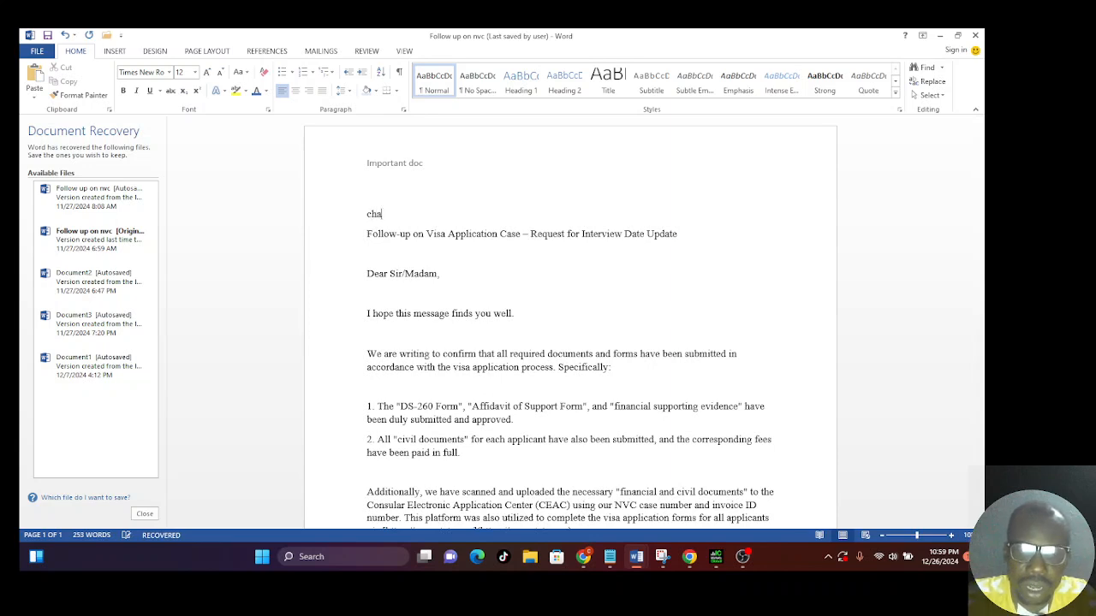
{"action": "type", "text": "pter "}
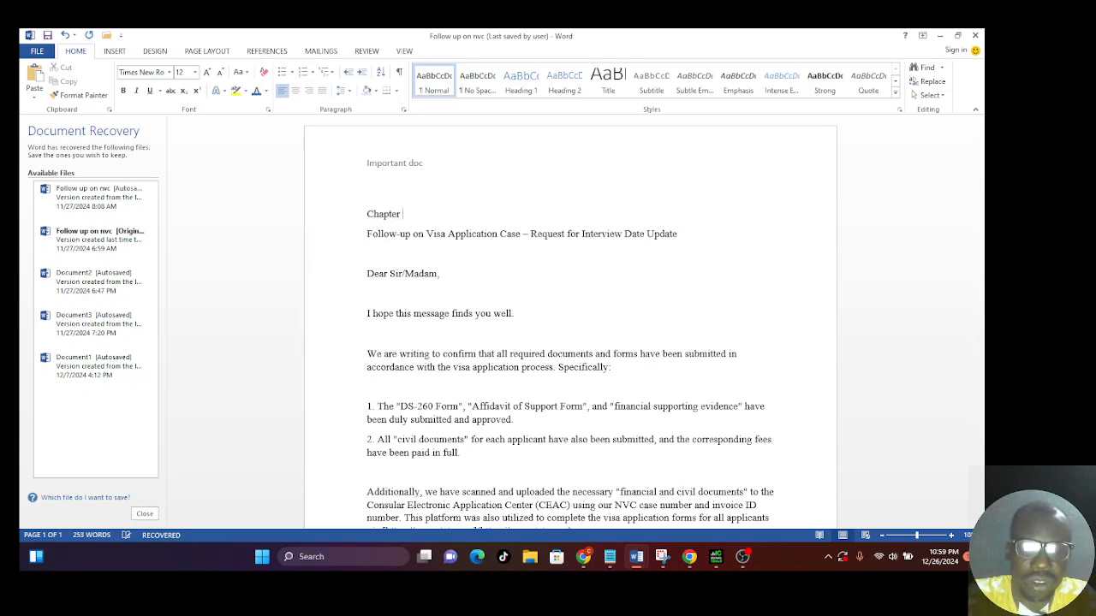
{"action": "type", "text": "1"}
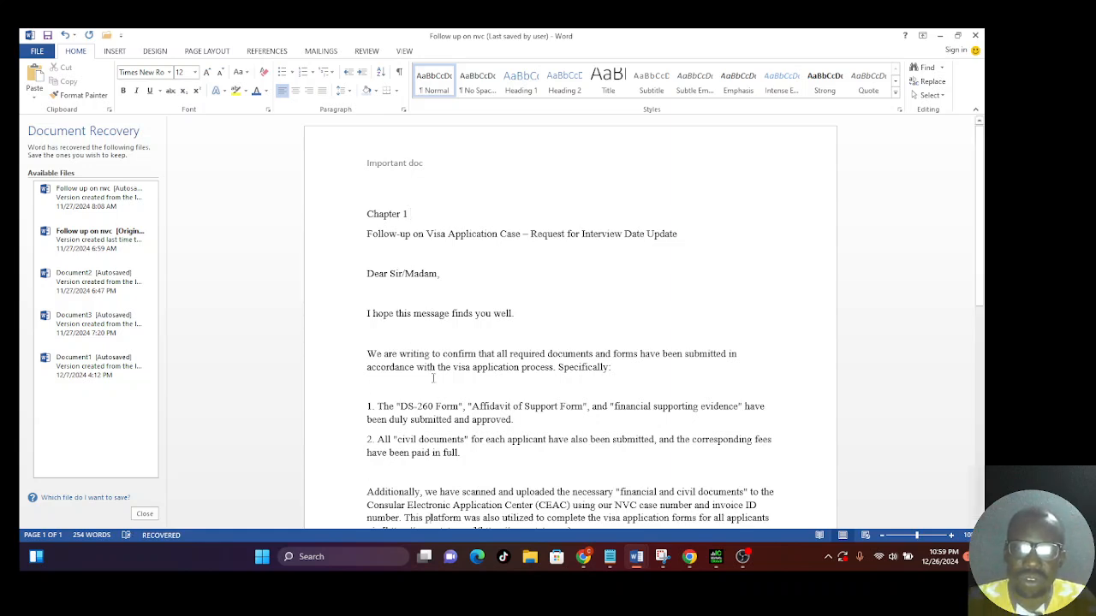
Add five blank lines after the paragraph ending with the priority date and insert a page break there.
{"action": "scroll", "coordinate": [430, 505], "scroll_direction": "down", "scroll_amount": 1}
{"action": "scroll", "coordinate": [433, 378], "scroll_direction": "down", "scroll_amount": 4}
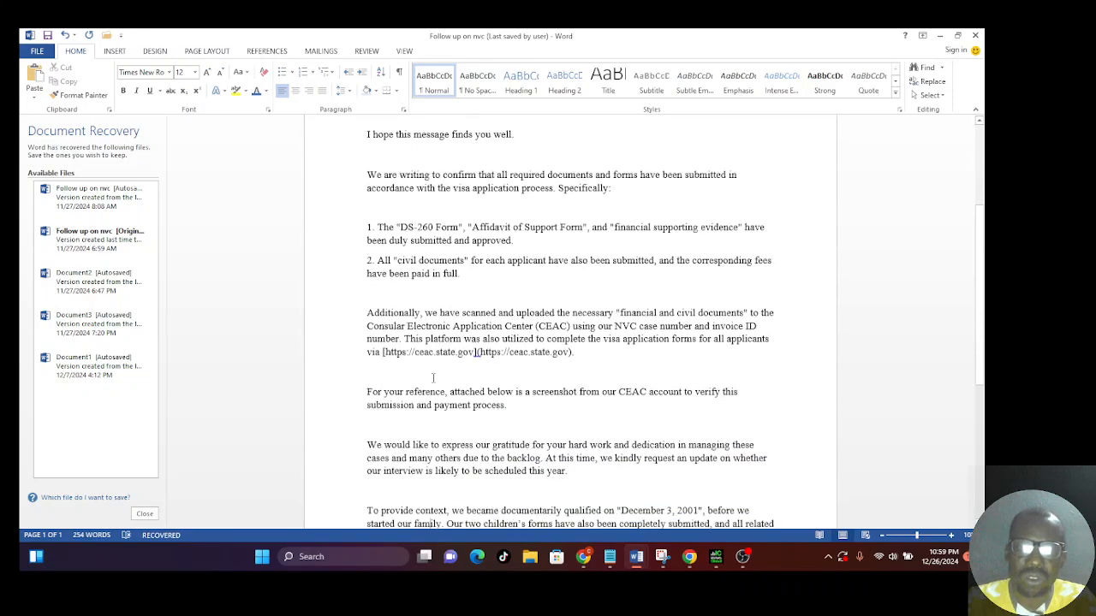
{"action": "scroll", "coordinate": [434, 379], "scroll_direction": "down", "scroll_amount": 2}
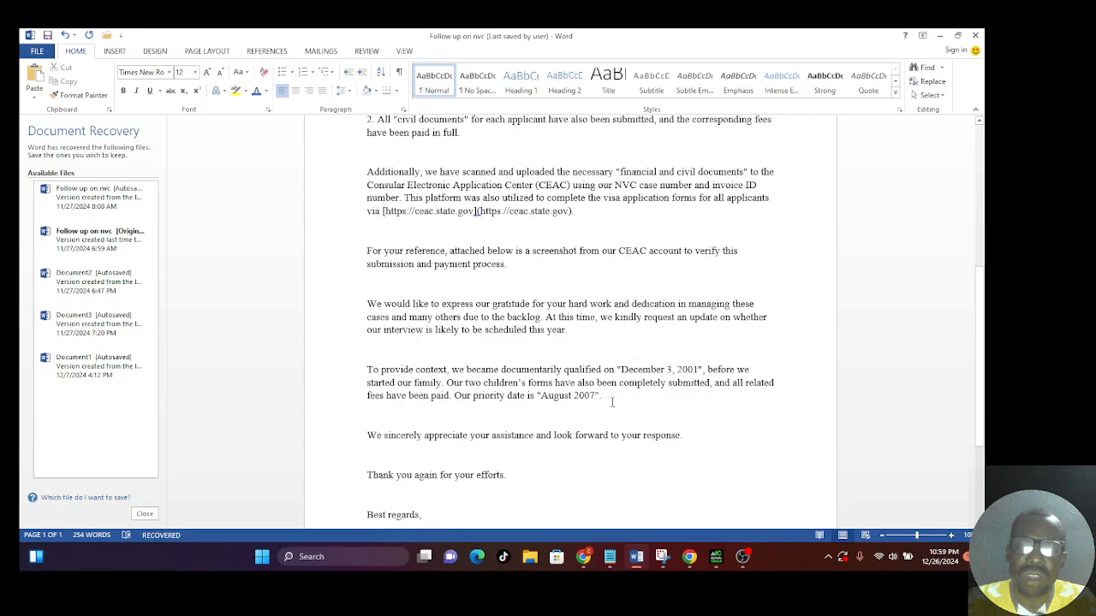
{"action": "key", "text": "Return"}
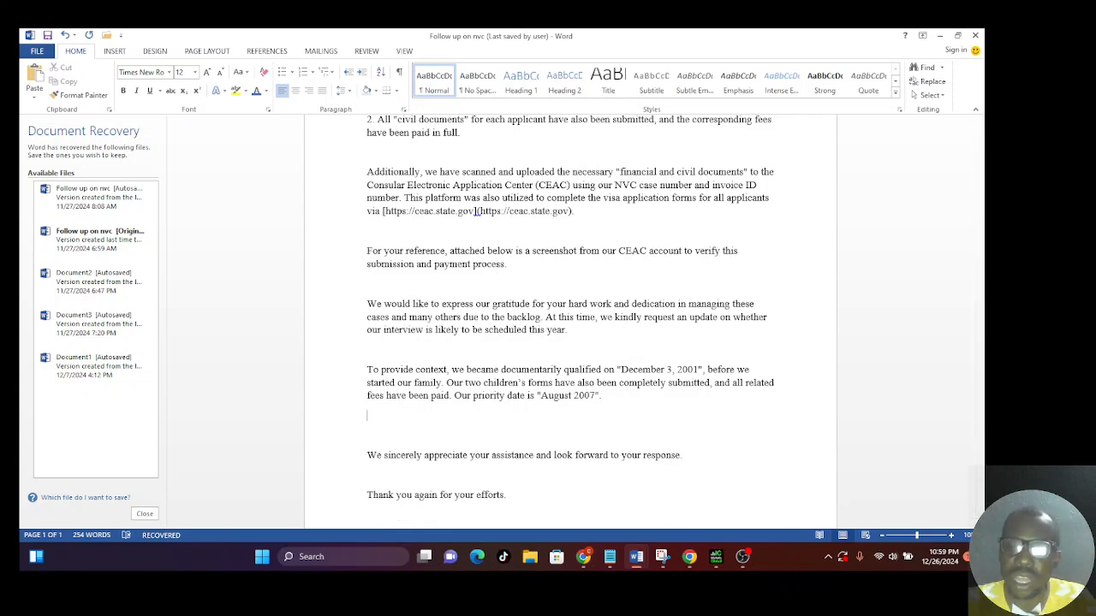
{"action": "key", "text": "Return"}
{"action": "key", "text": "Return"}
{"action": "key", "text": "Return"}
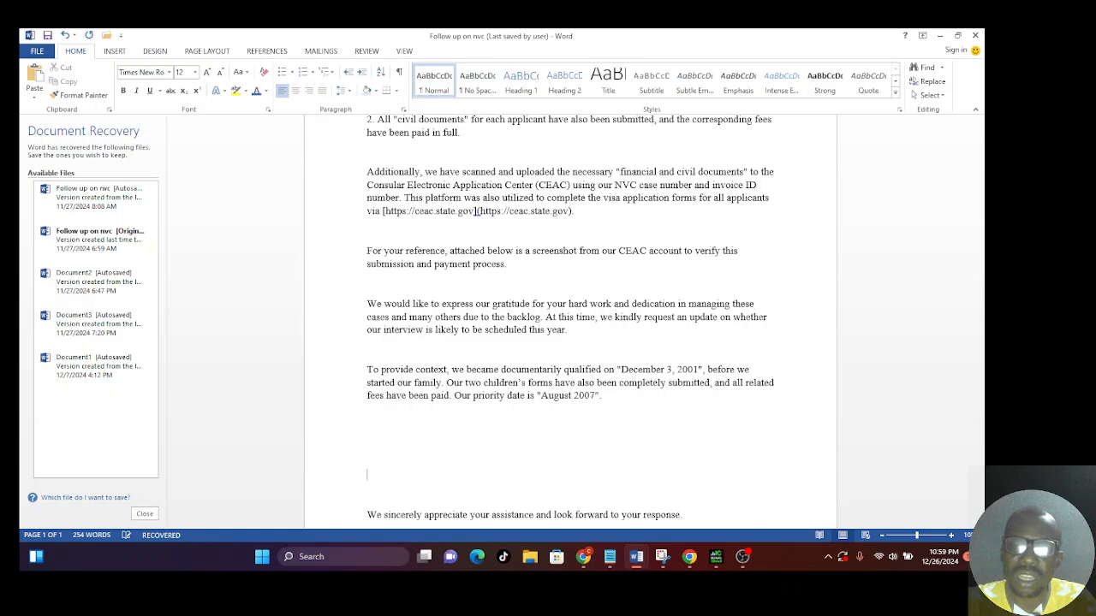
{"action": "key", "text": "Return"}
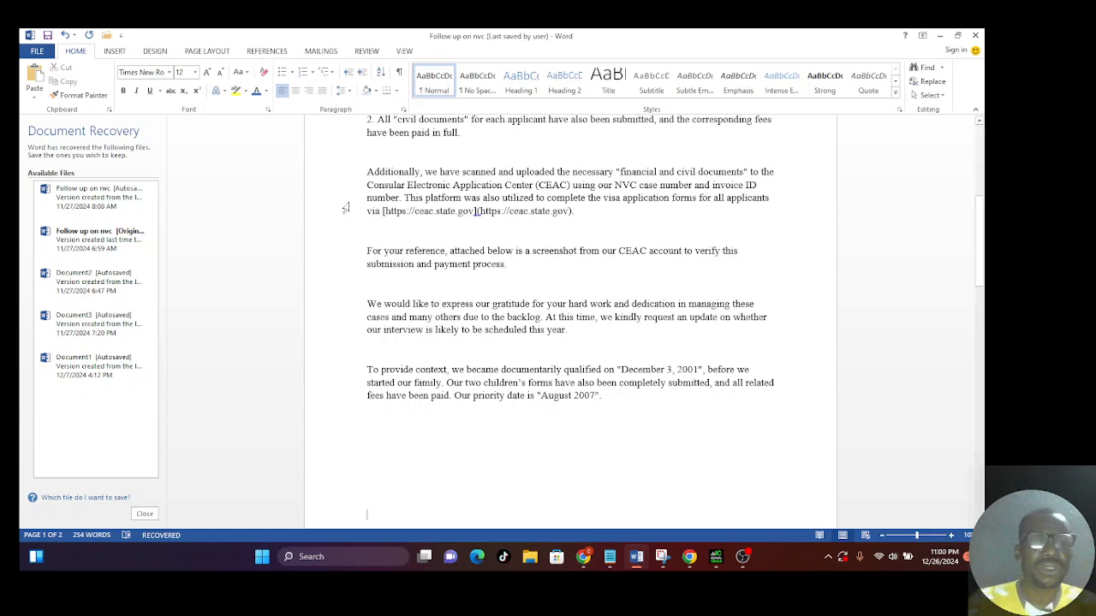
{"action": "left_click", "coordinate": [116, 53]}
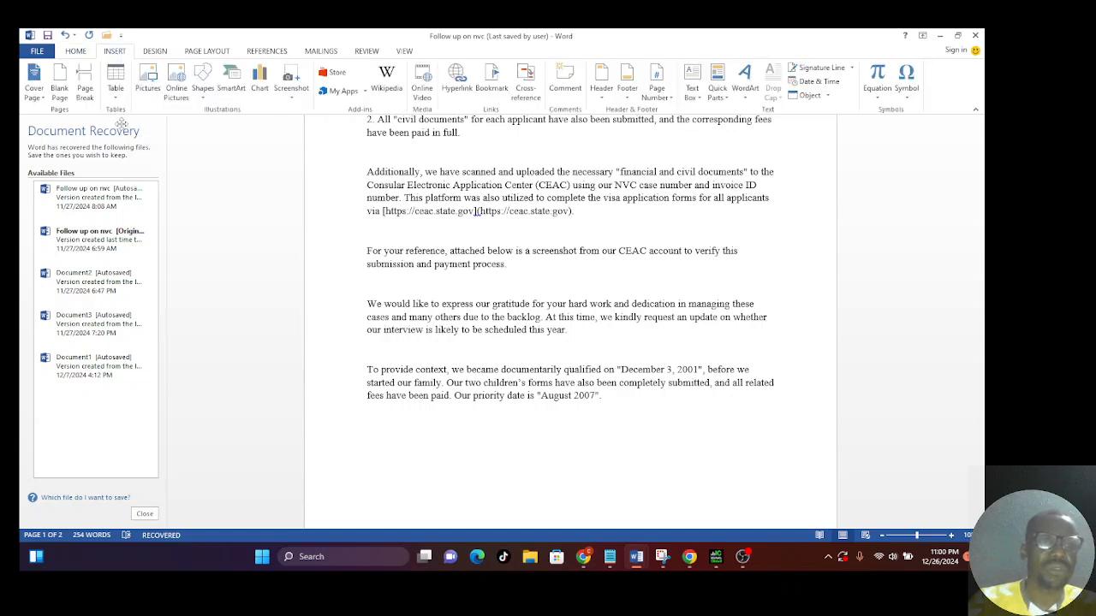
{"action": "left_click", "coordinate": [86, 94]}
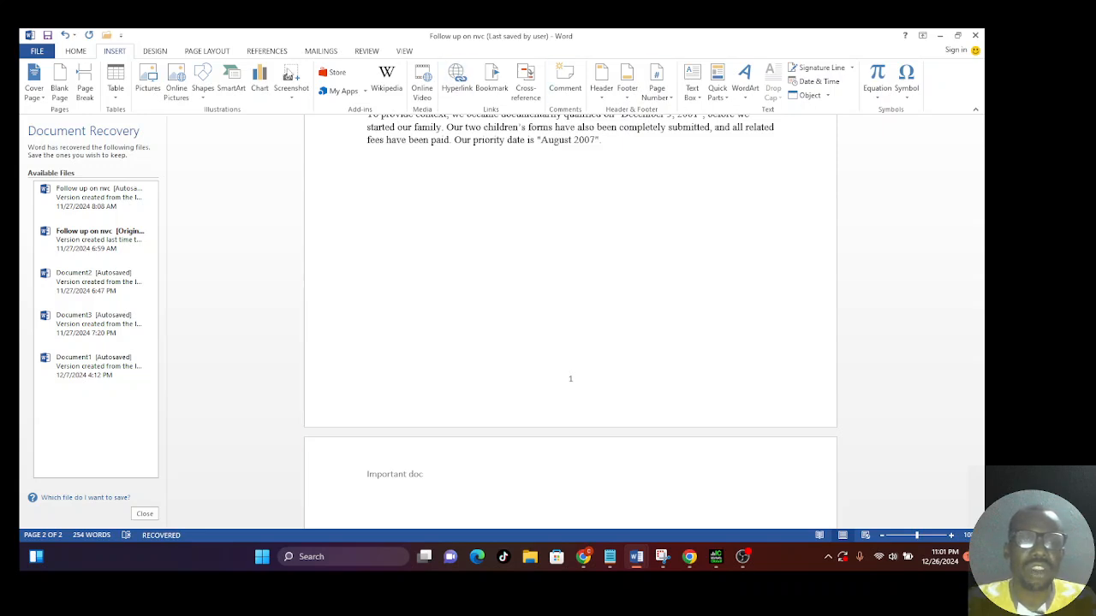
Insert the built-in ViewMaster cover page into the document.
{"action": "left_click", "coordinate": [35, 97]}
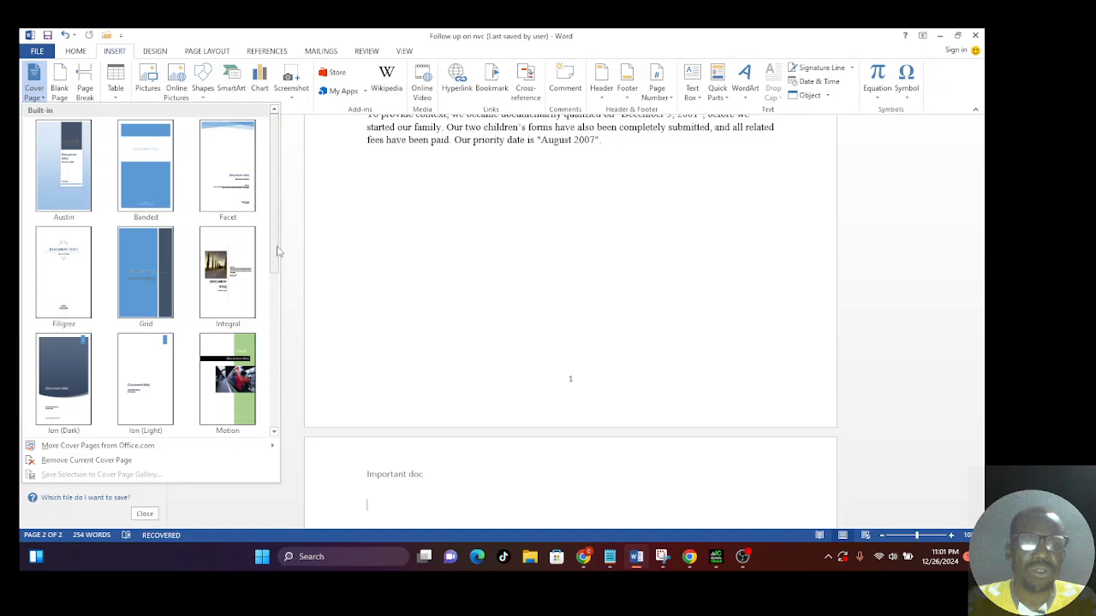
{"action": "left_click_drag", "start_coordinate": [276, 257], "coordinate": [276, 420]}
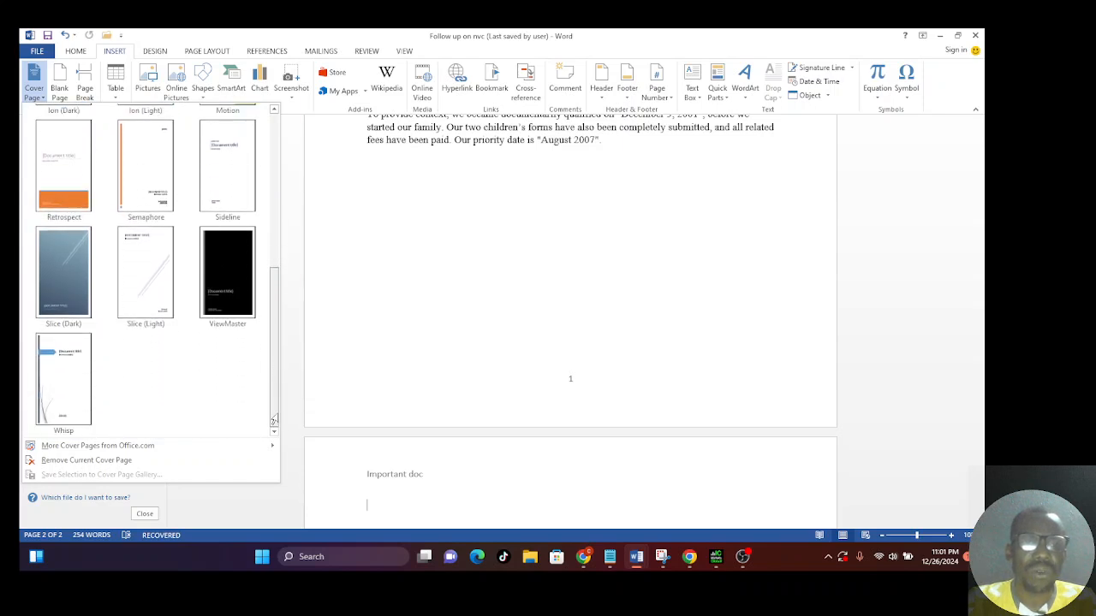
{"action": "left_click", "coordinate": [231, 295]}
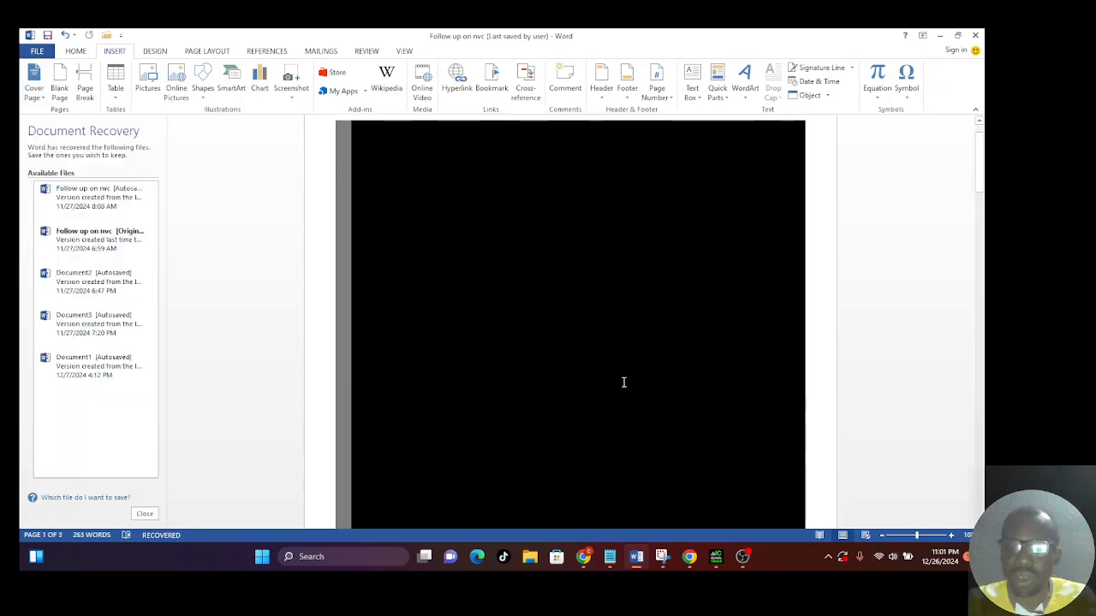
Enter "Class work" as the cover page's document title and select the company name placeholder.
{"action": "scroll", "coordinate": [623, 382], "scroll_direction": "down", "scroll_amount": 5}
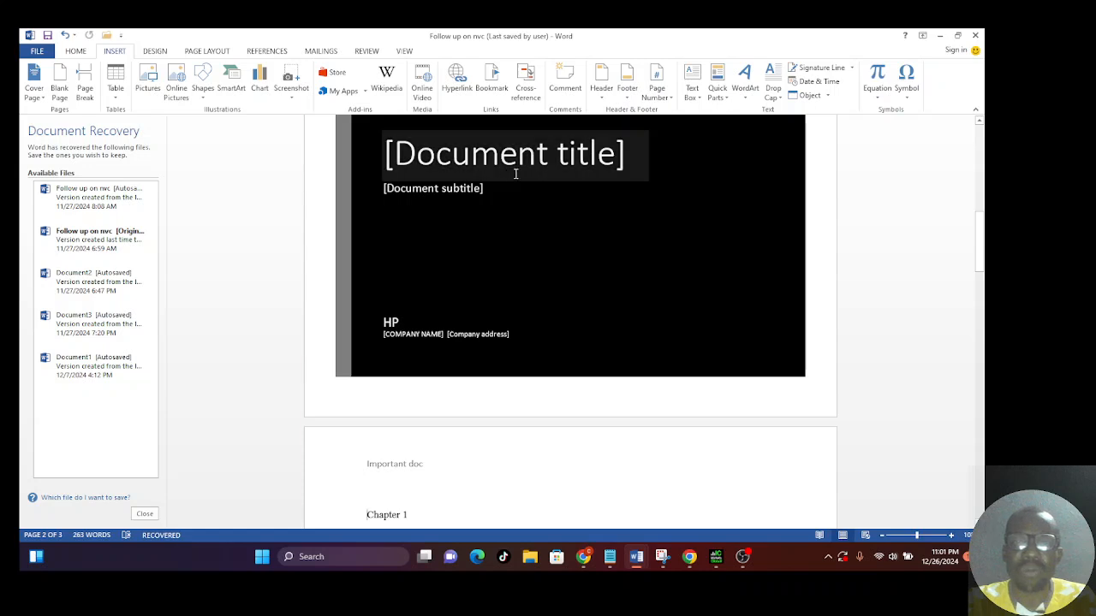
{"action": "left_click", "coordinate": [605, 162]}
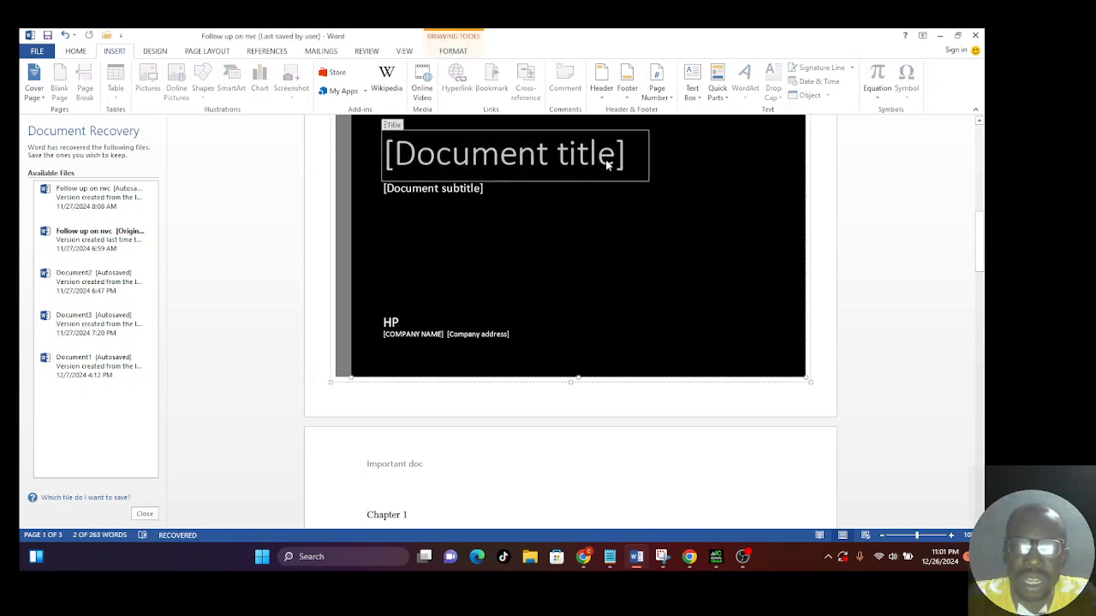
{"action": "key", "text": "BackSpace"}
{"action": "type", "text": "C"}
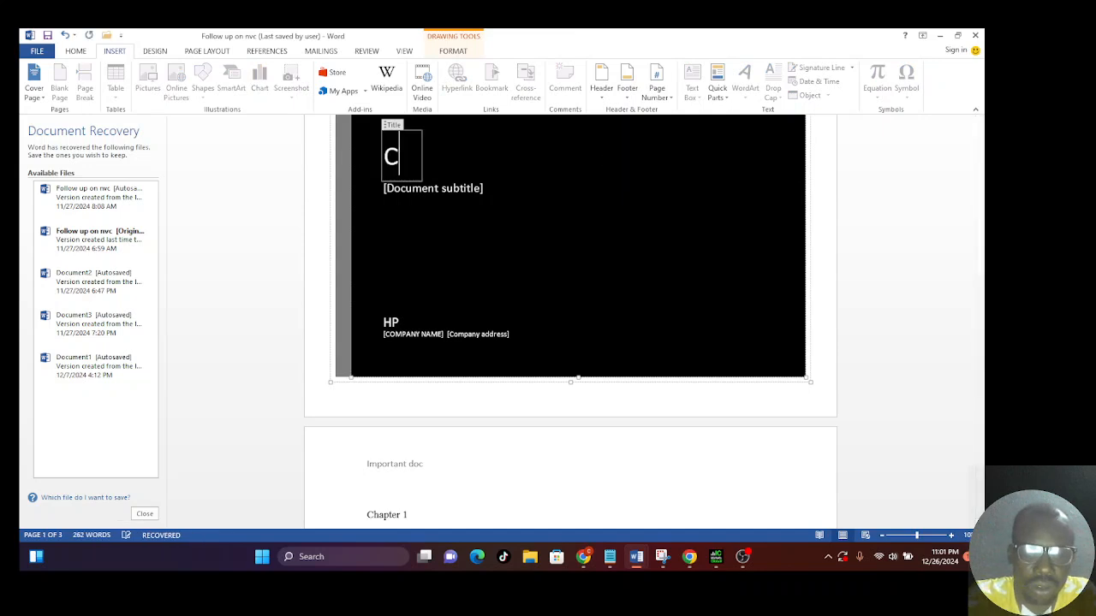
{"action": "type", "text": "lass "}
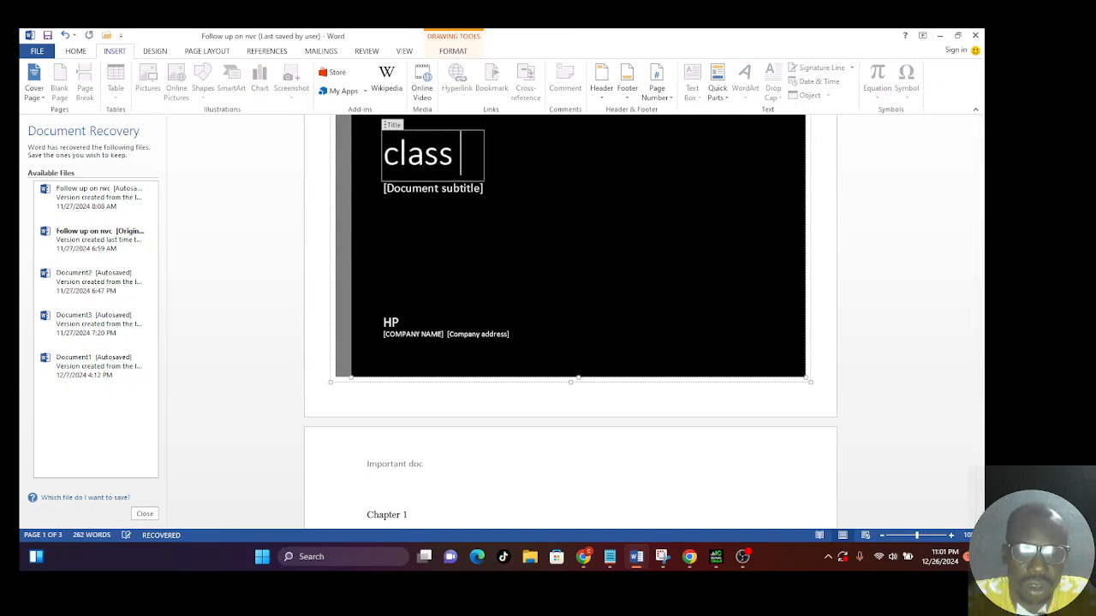
{"action": "type", "text": "wor"}
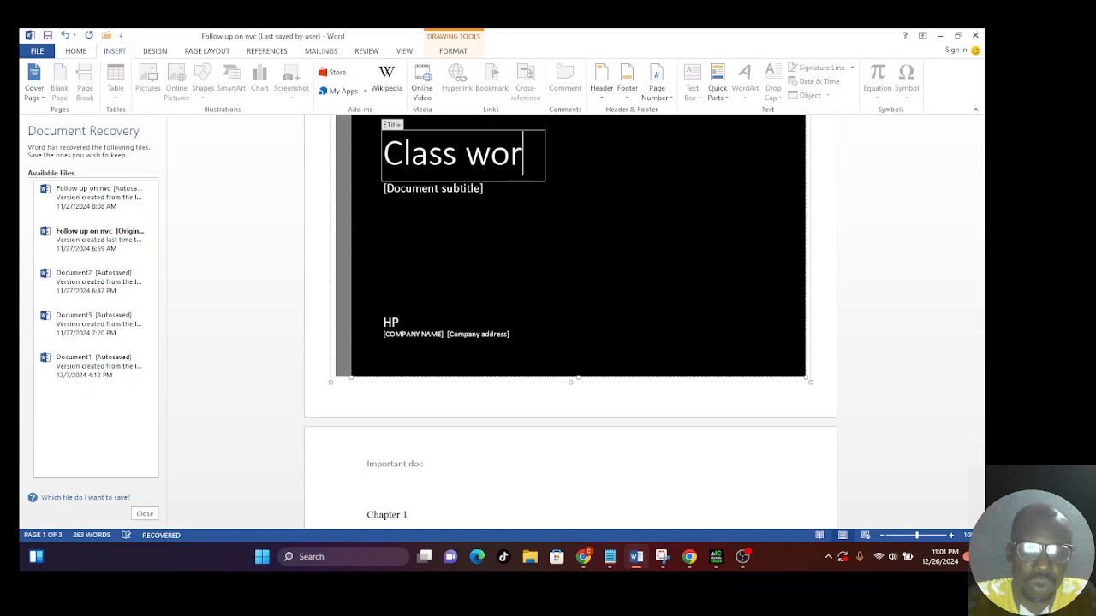
{"action": "type", "text": "k"}
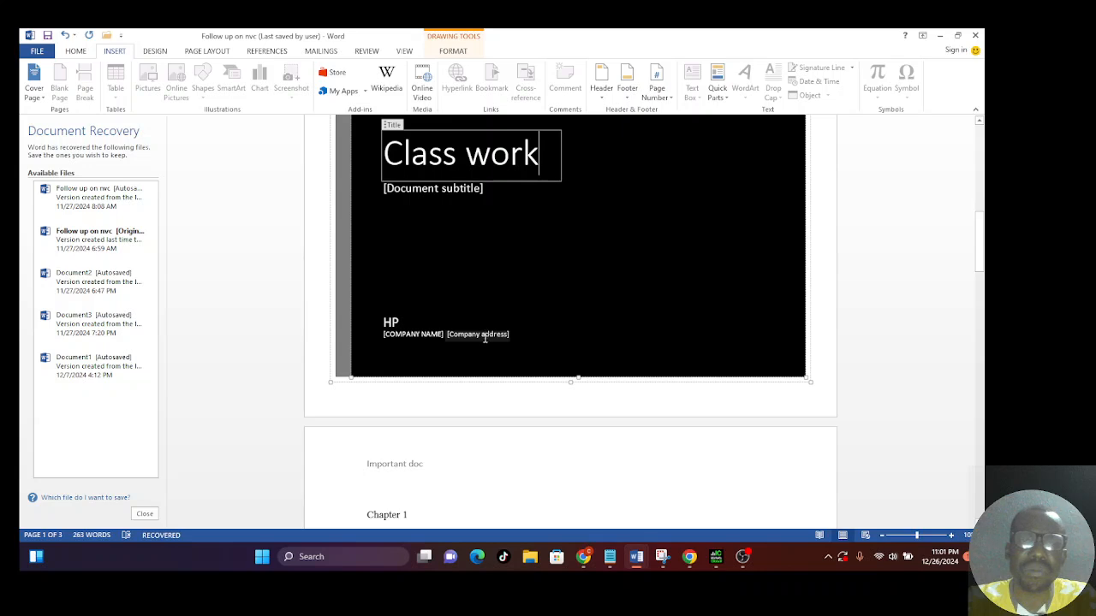
{"action": "left_click", "coordinate": [435, 339]}
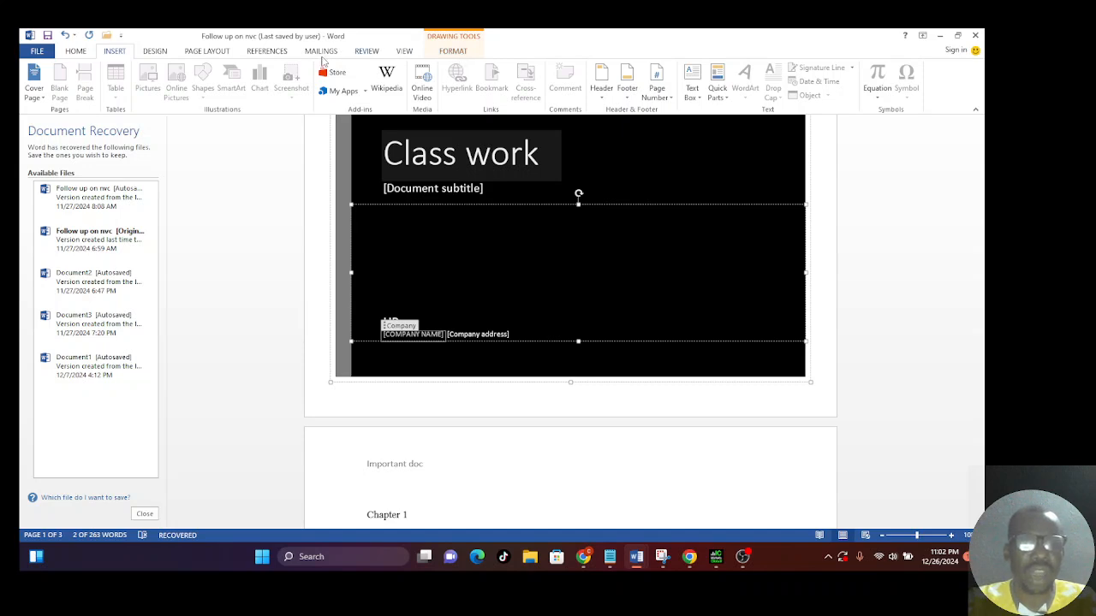
Display the page layout options.
{"action": "left_click", "coordinate": [224, 54]}
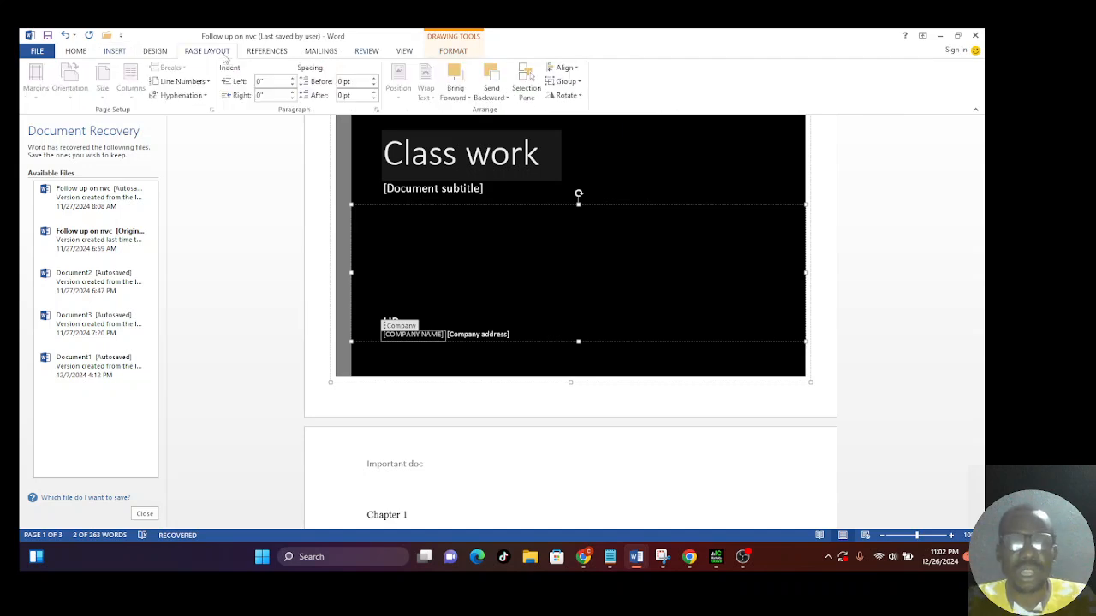